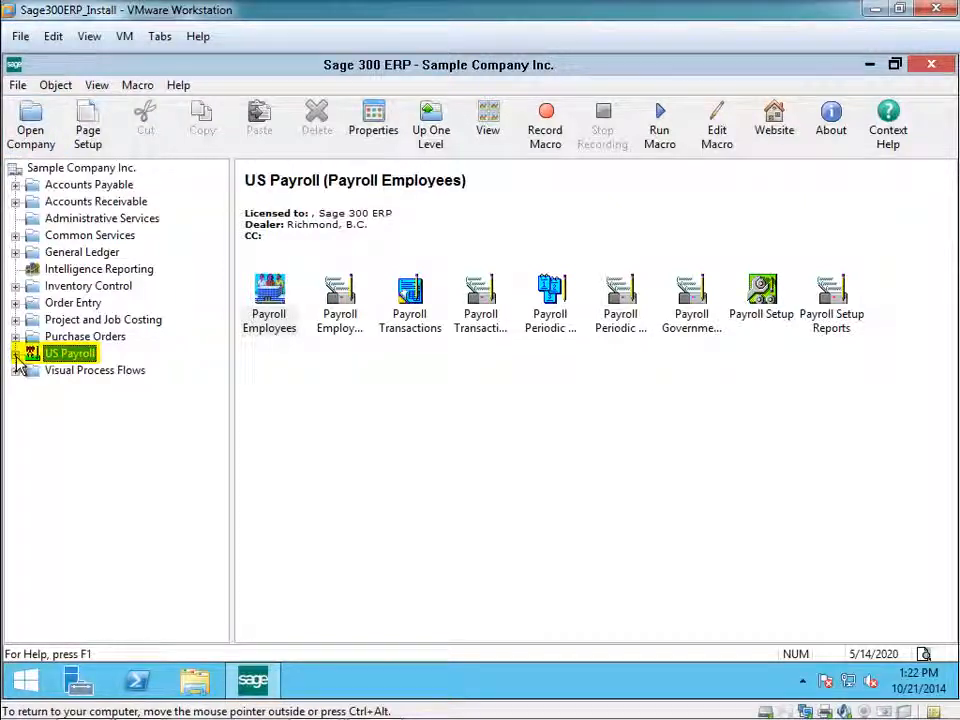
Open the Quarterly Wage report from the US Payroll government reports.
{"action": "left_click", "coordinate": [16, 355]}
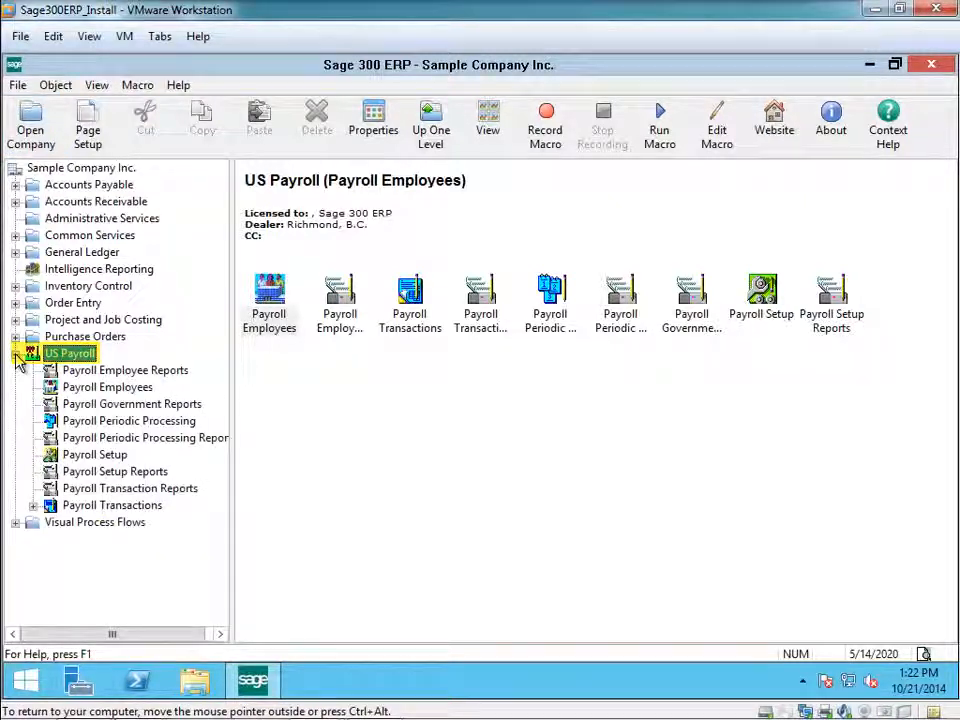
{"action": "left_click", "coordinate": [119, 405]}
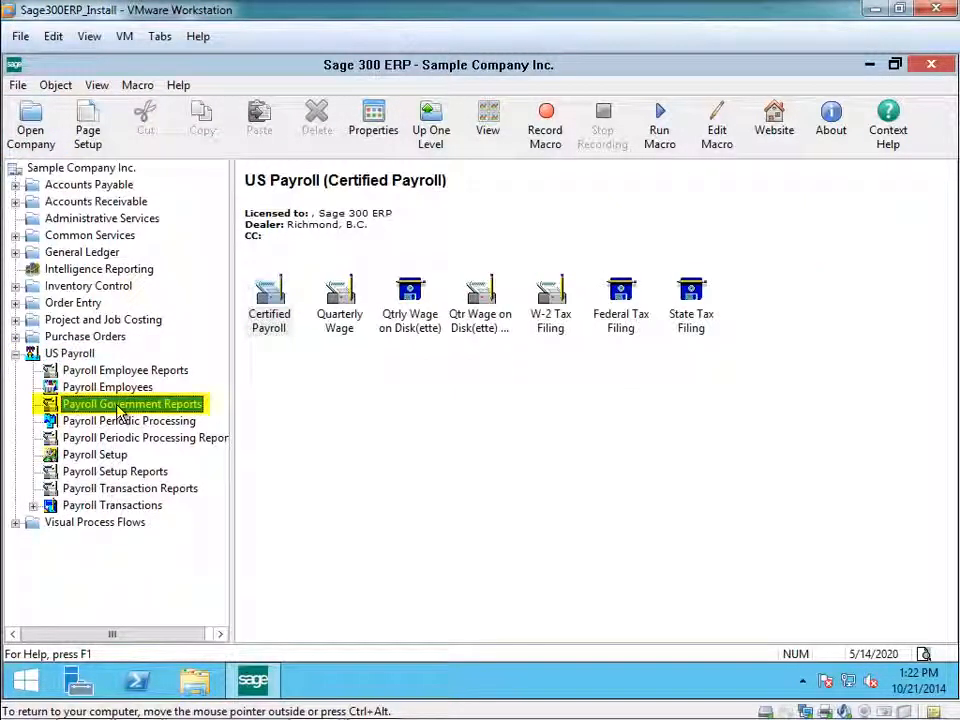
{"action": "double_click", "coordinate": [338, 316]}
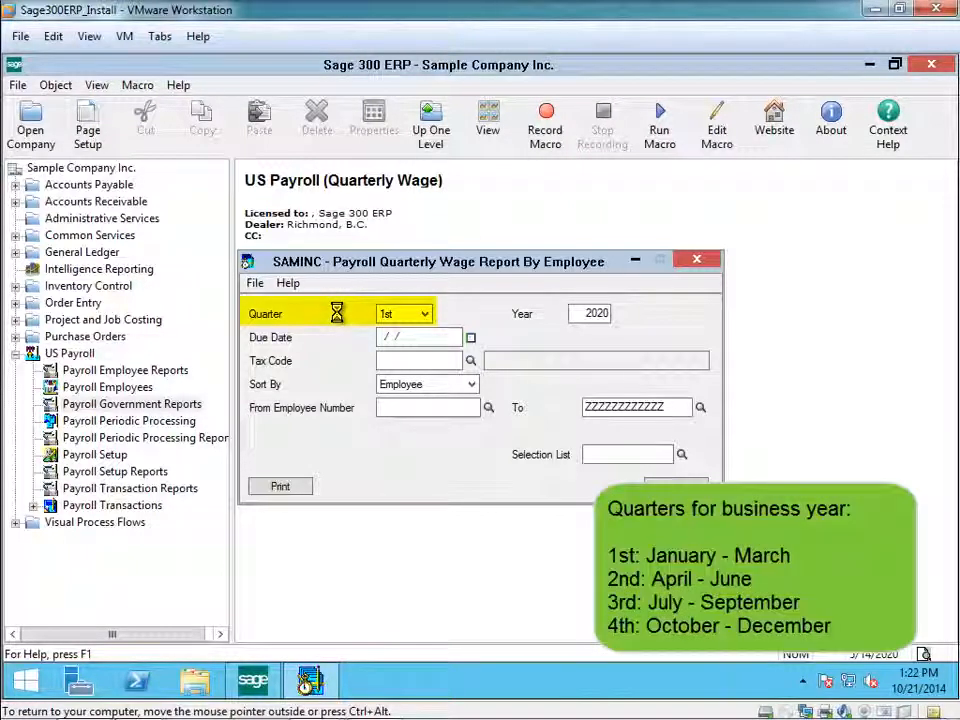
Set the wage report's quarter to 1st, keep the year 2020, and enter 03/31/2020 as the due date.
{"action": "left_click", "coordinate": [425, 315]}
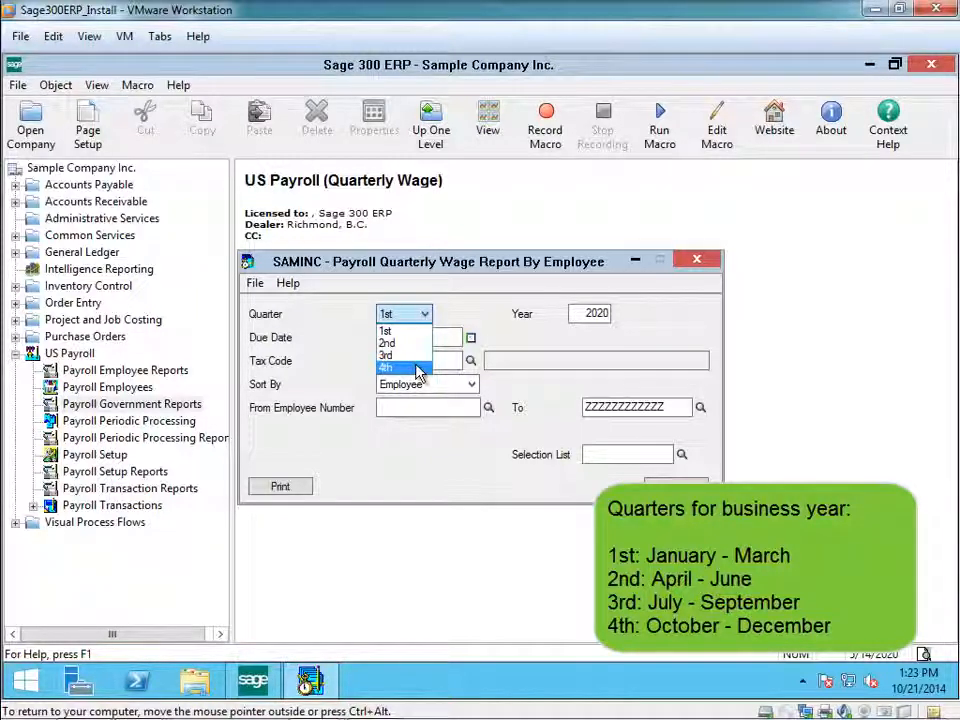
{"action": "left_click", "coordinate": [405, 332]}
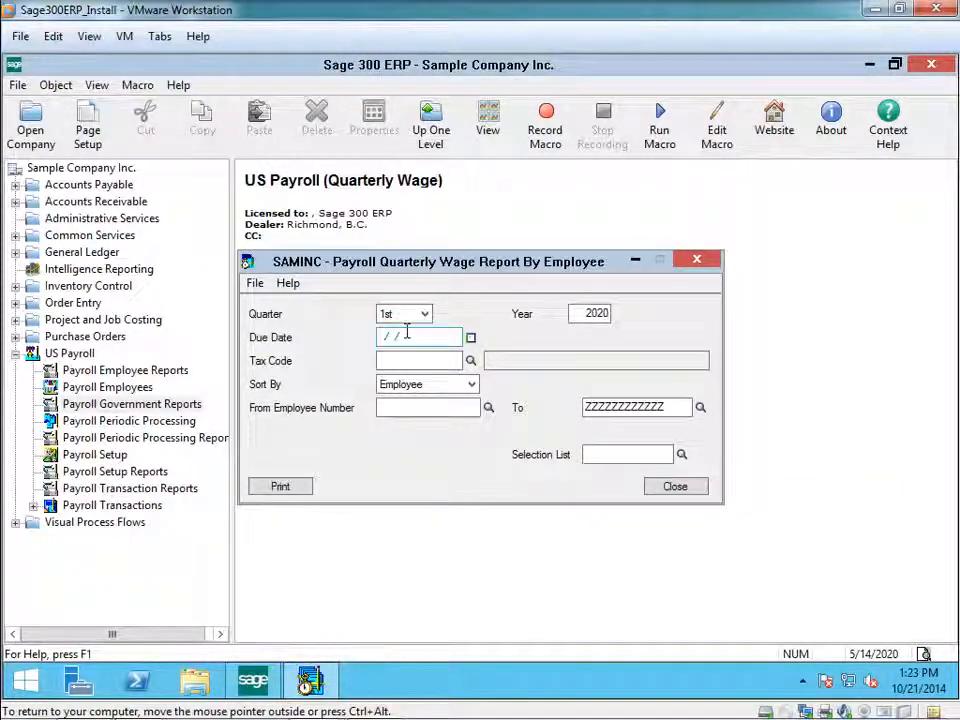
{"action": "left_click", "coordinate": [573, 313]}
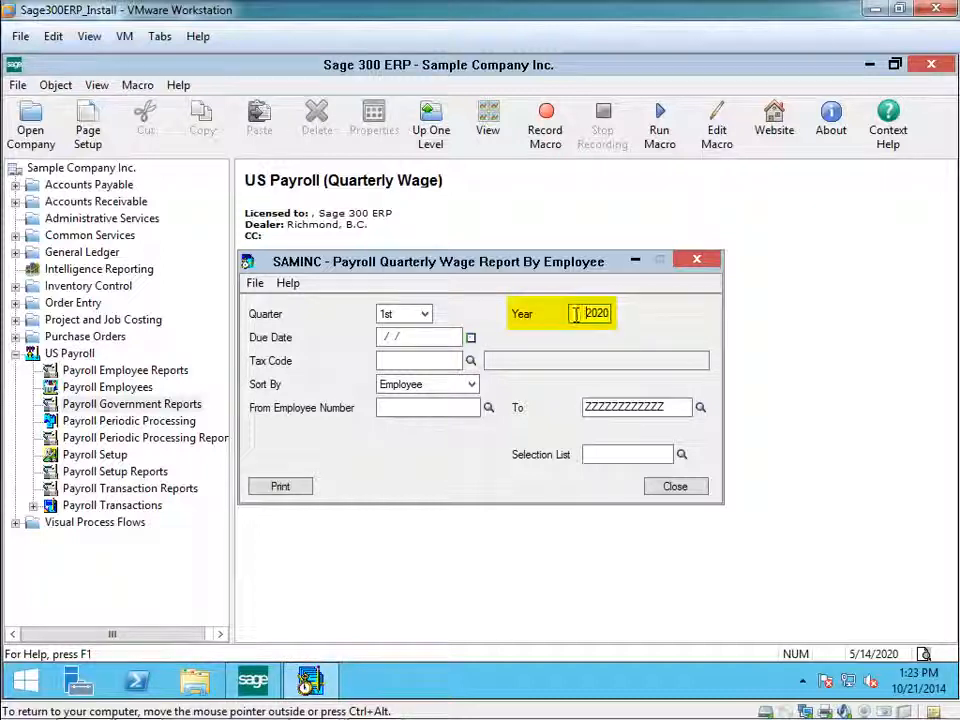
{"action": "left_click", "coordinate": [439, 339]}
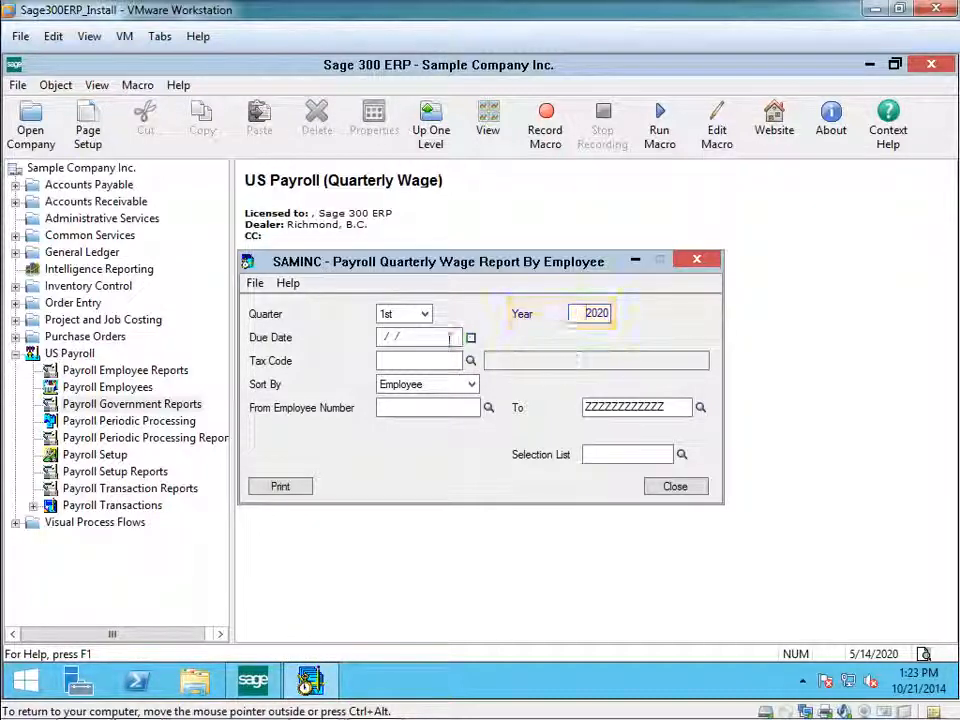
{"action": "left_click_drag", "start_coordinate": [401, 339], "coordinate": [355, 339]}
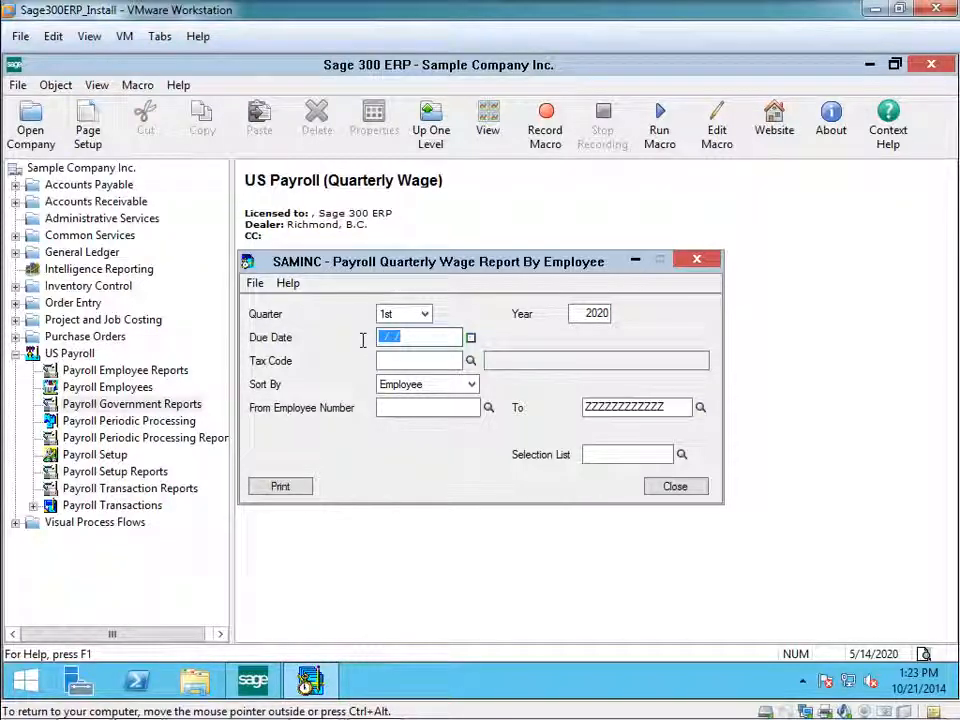
{"action": "type", "text": "103"}
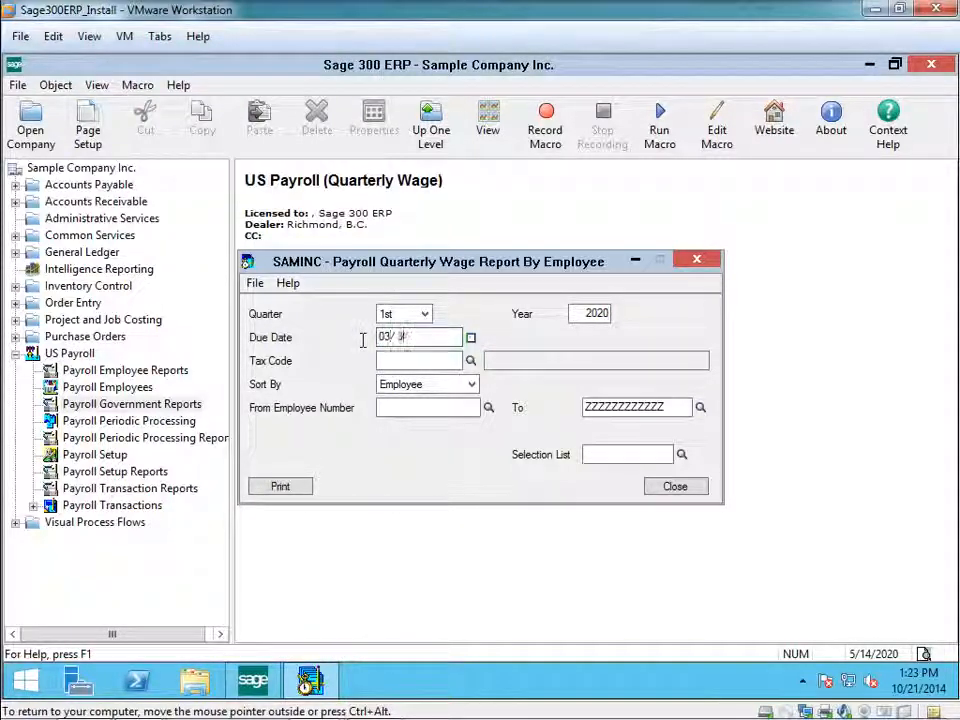
{"action": "type", "text": "1/"}
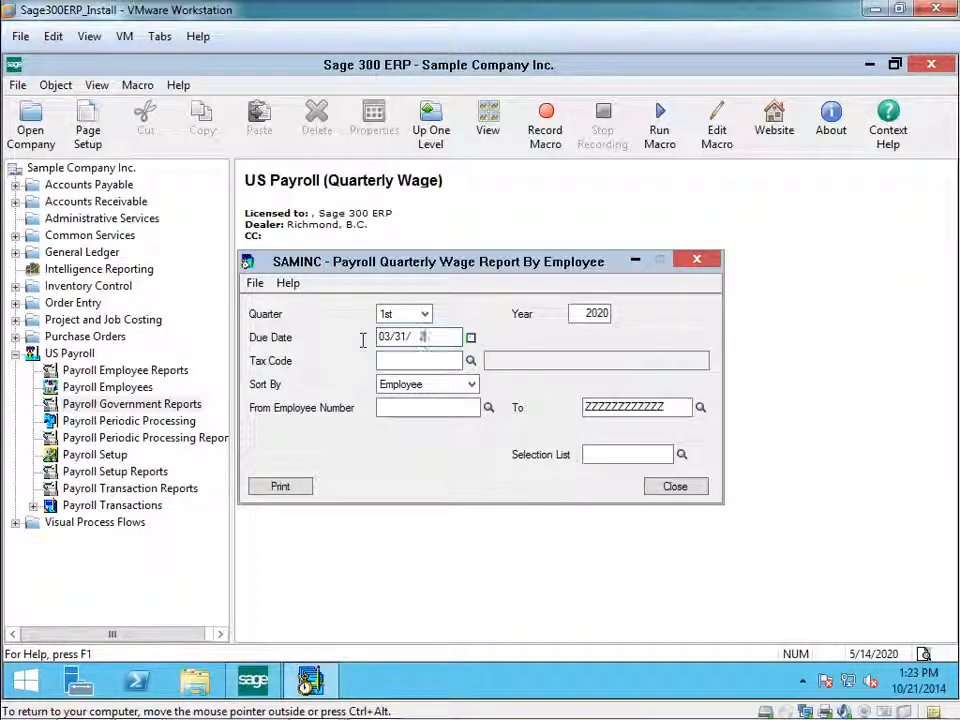
{"action": "type", "text": "2020"}
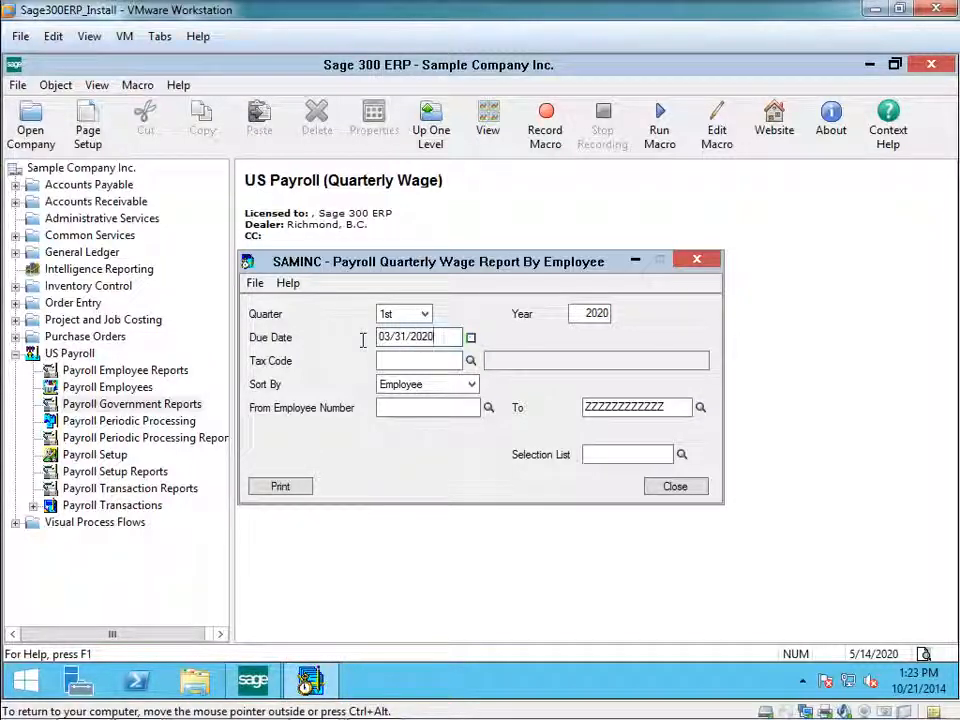
Choose CASUTA, California Unemployment Tax, as the report's tax code and keep sorting by Employee.
{"action": "left_click", "coordinate": [400, 361]}
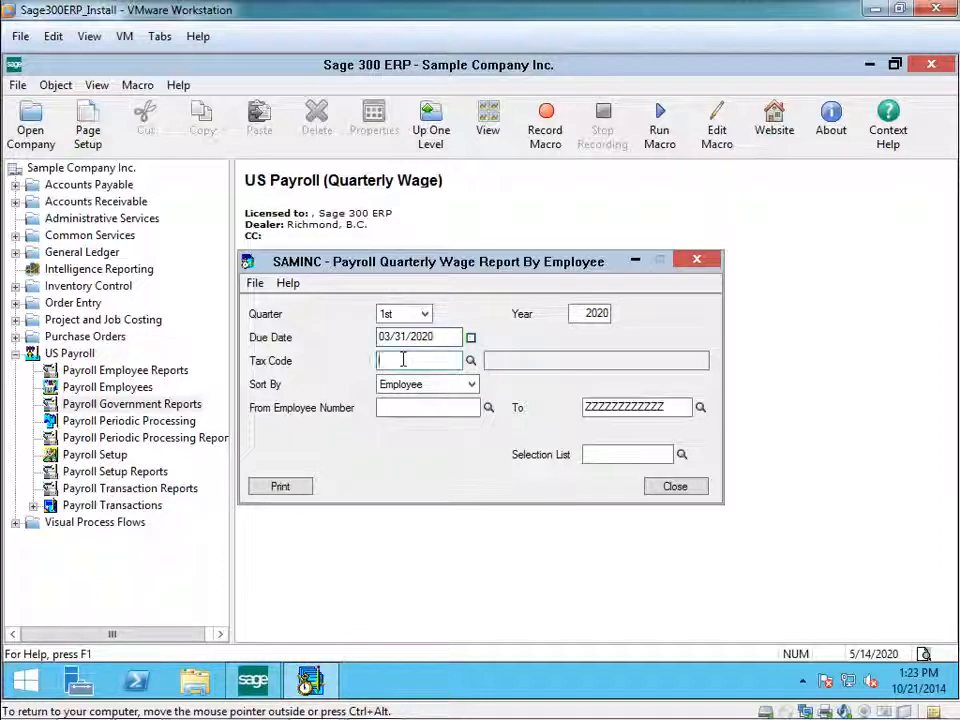
{"action": "left_click", "coordinate": [470, 362]}
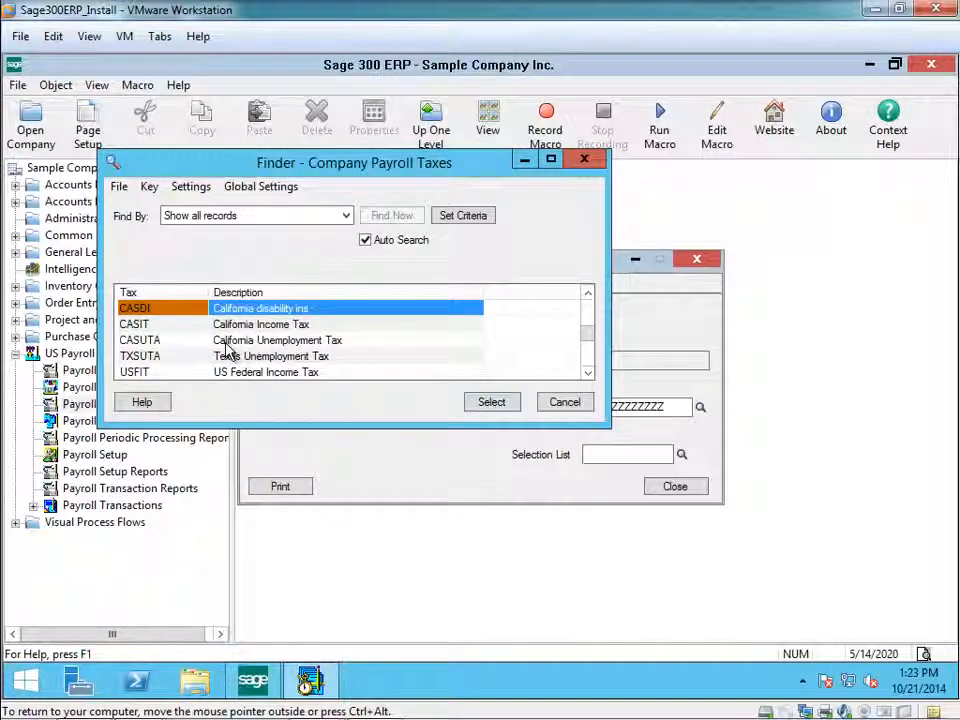
{"action": "left_click", "coordinate": [195, 341]}
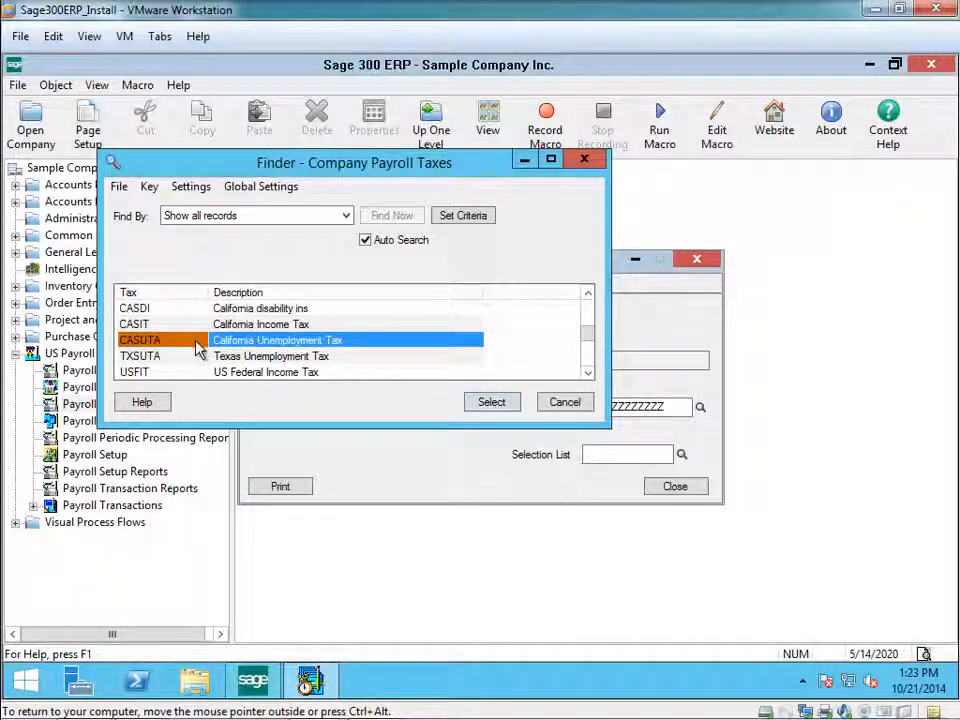
{"action": "left_click", "coordinate": [495, 408]}
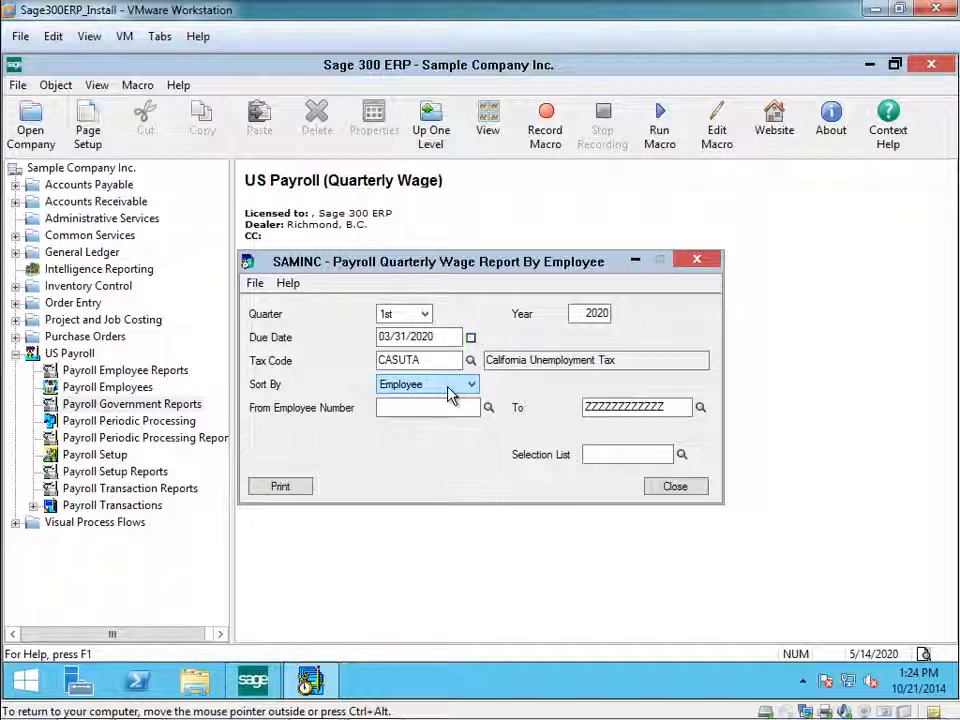
{"action": "left_click", "coordinate": [471, 385]}
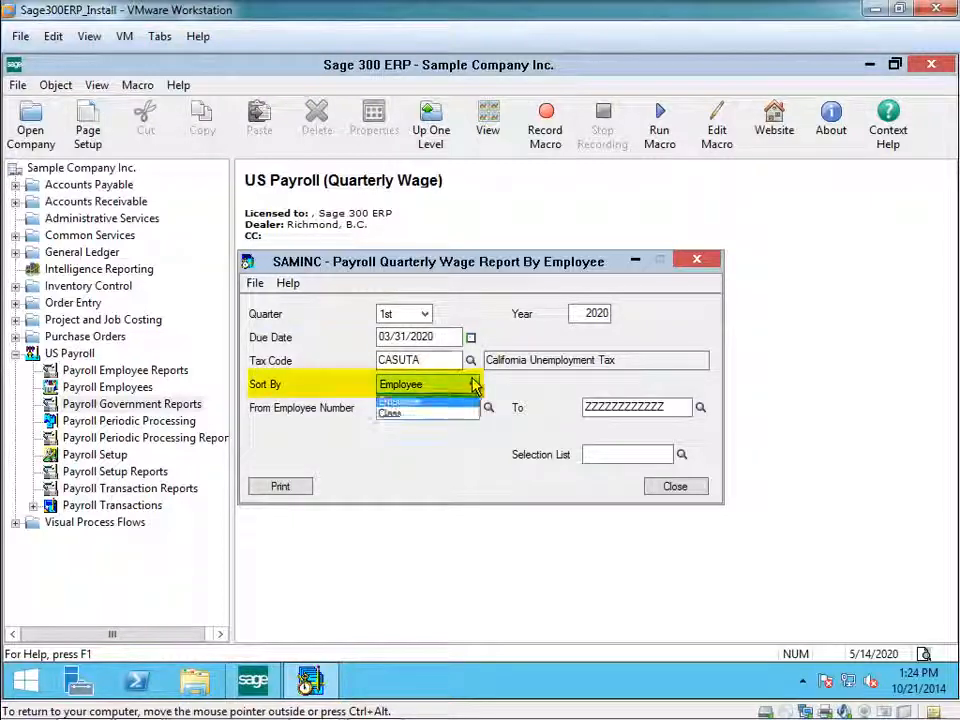
{"action": "left_click", "coordinate": [468, 387]}
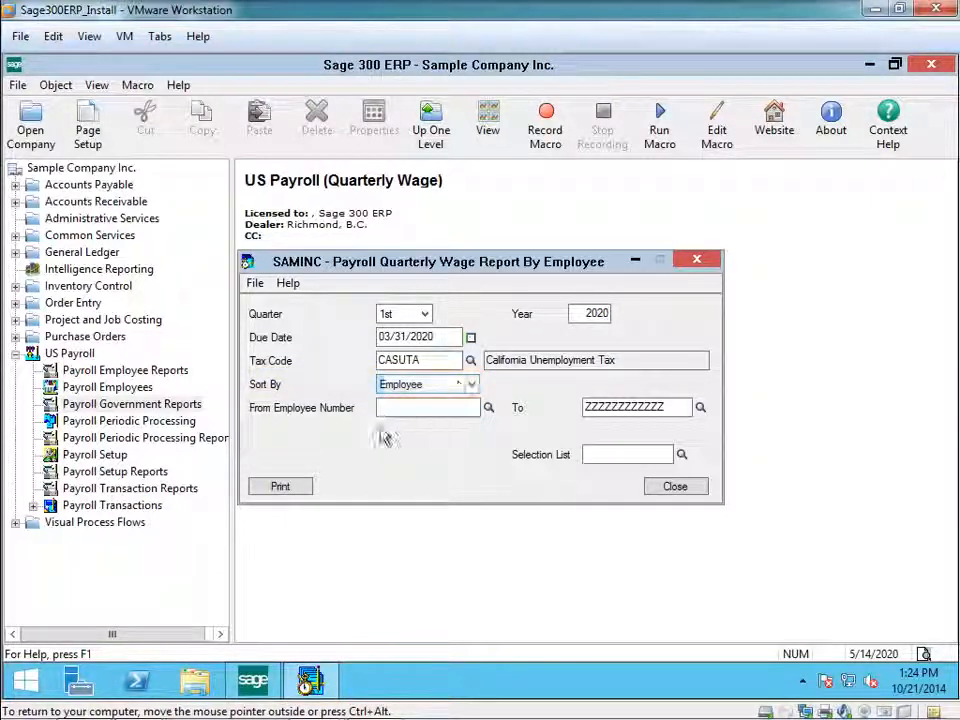
Set the employee number range to run from the first to the last employee in the employee list.
{"action": "left_click", "coordinate": [420, 408]}
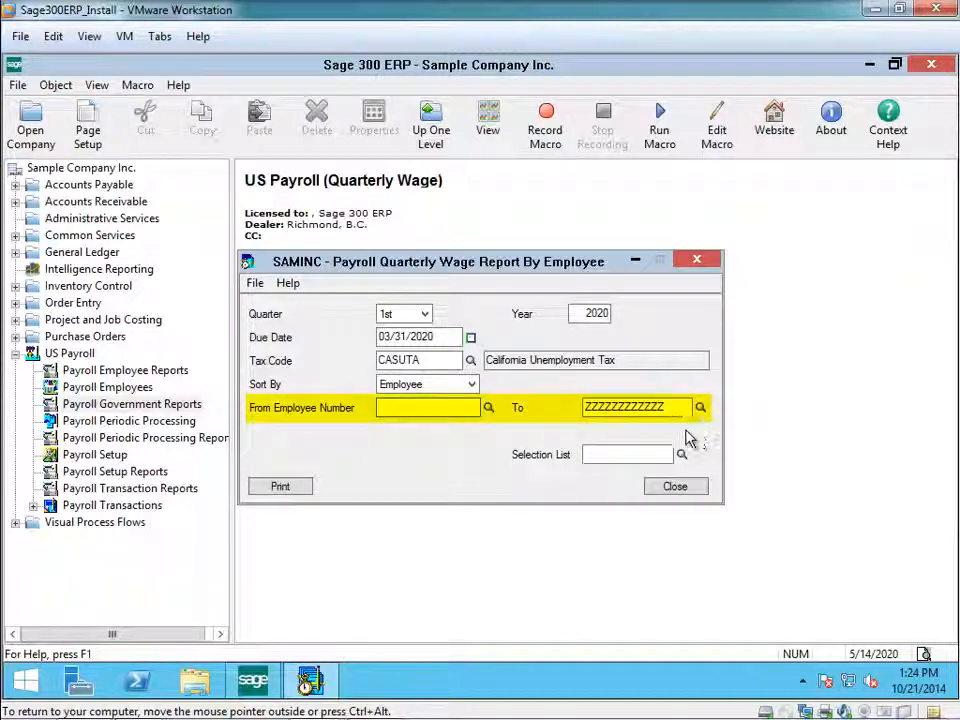
{"action": "left_click", "coordinate": [488, 408]}
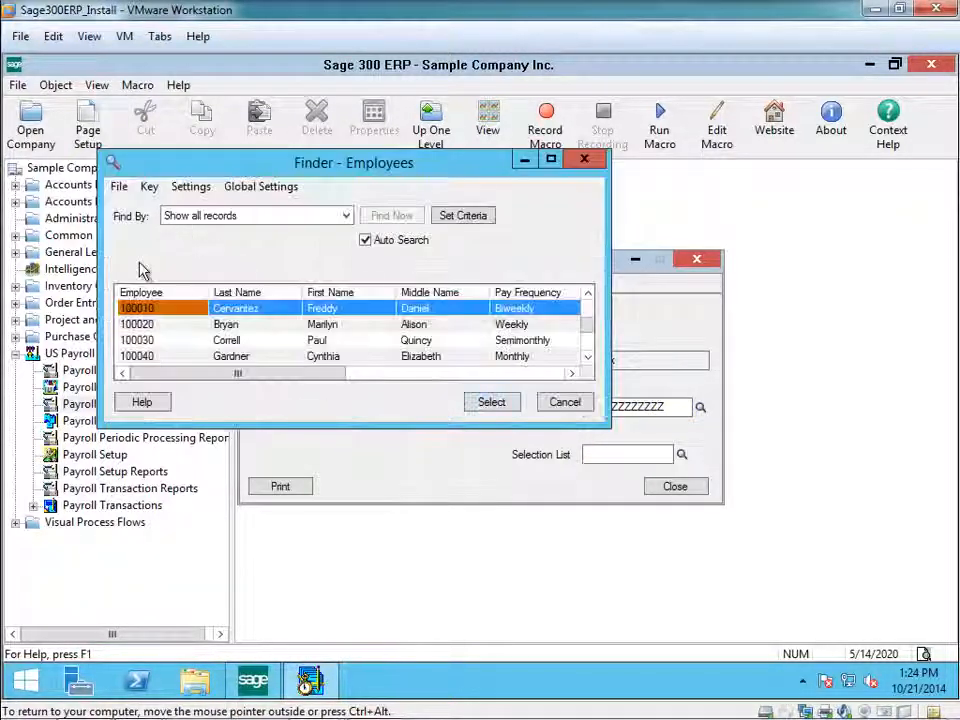
{"action": "double_click", "coordinate": [132, 309]}
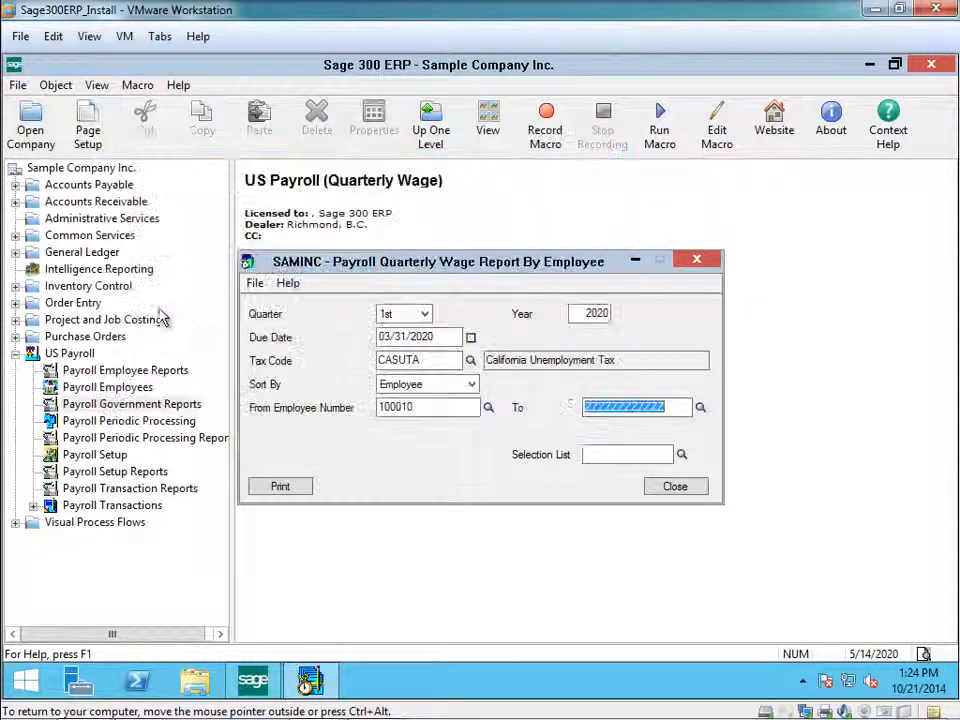
{"action": "left_click", "coordinate": [700, 408]}
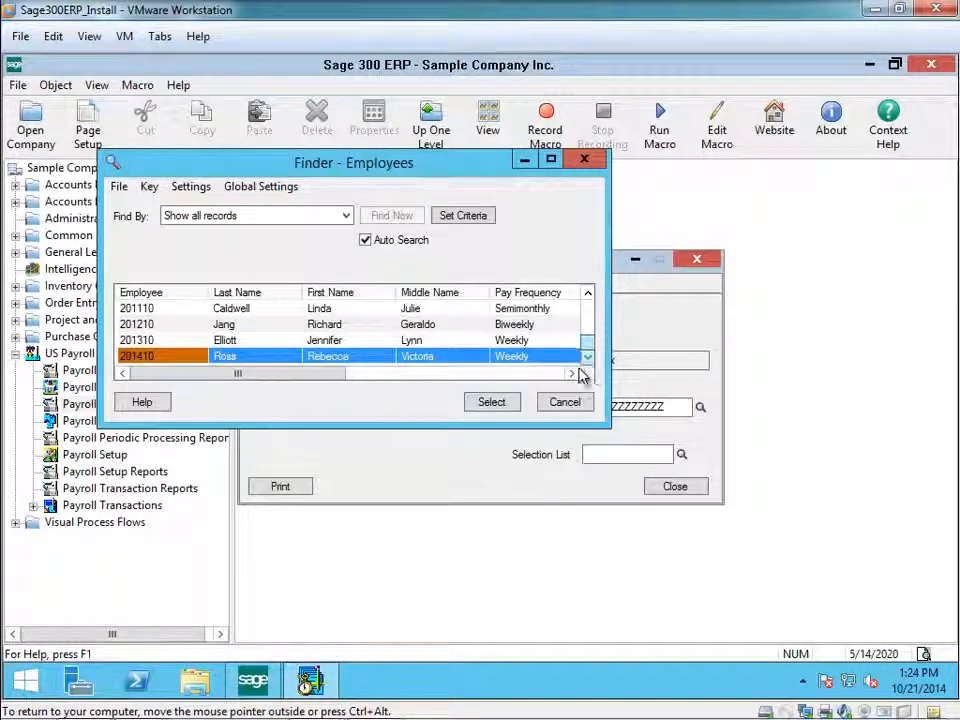
{"action": "left_click", "coordinate": [490, 403]}
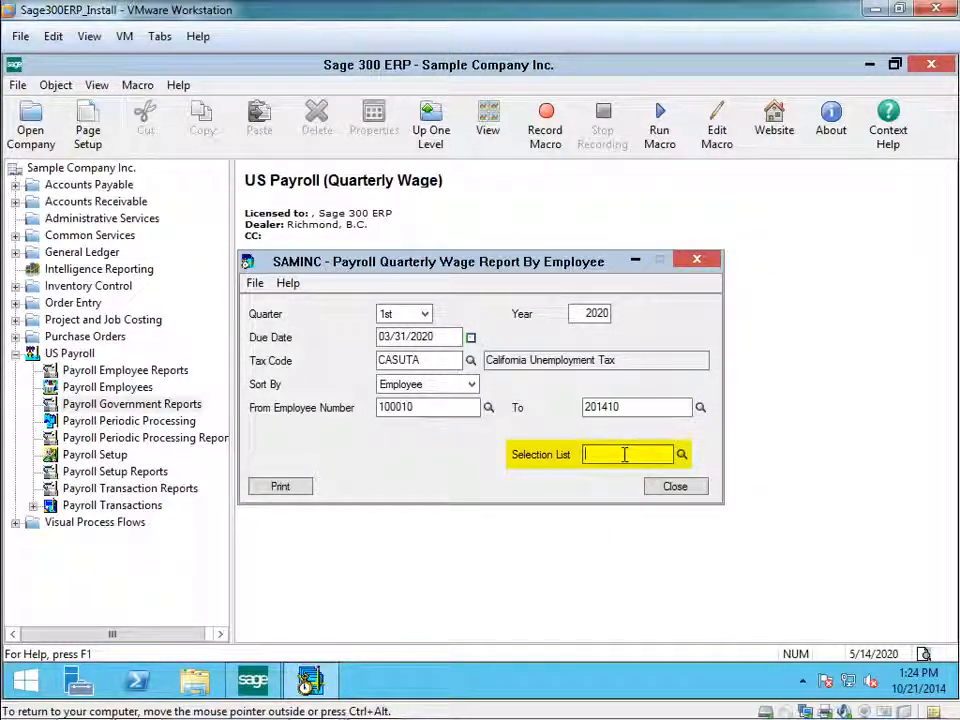
Generate the quarterly wage report, review its earnings and tax columns in the preview, and close the report.
{"action": "left_click", "coordinate": [281, 492]}
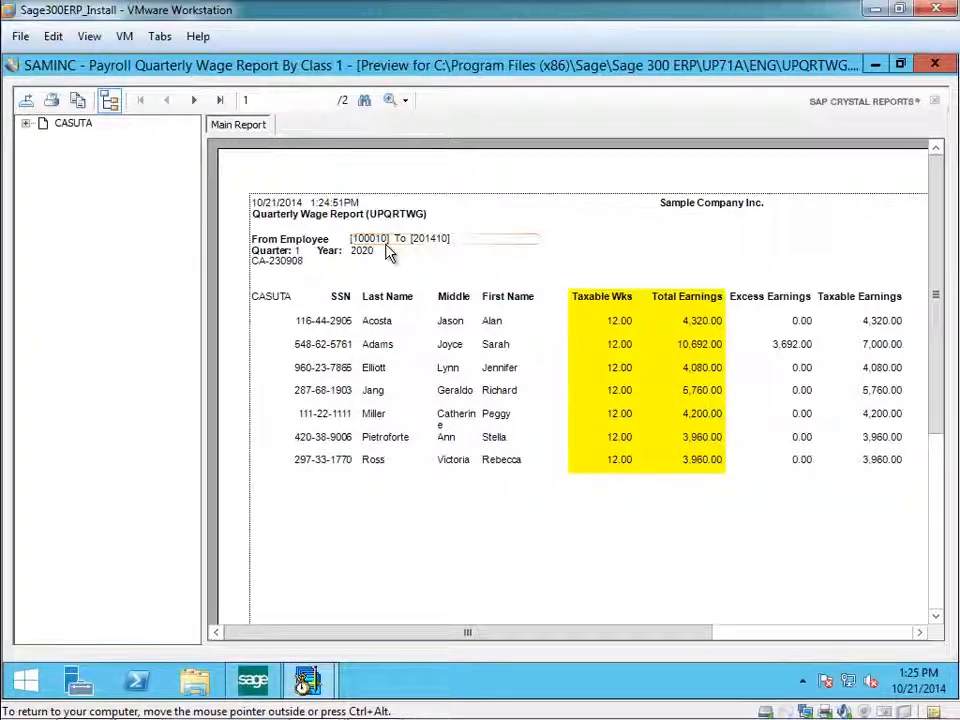
{"action": "left_click_drag", "start_coordinate": [563, 636], "coordinate": [797, 638]}
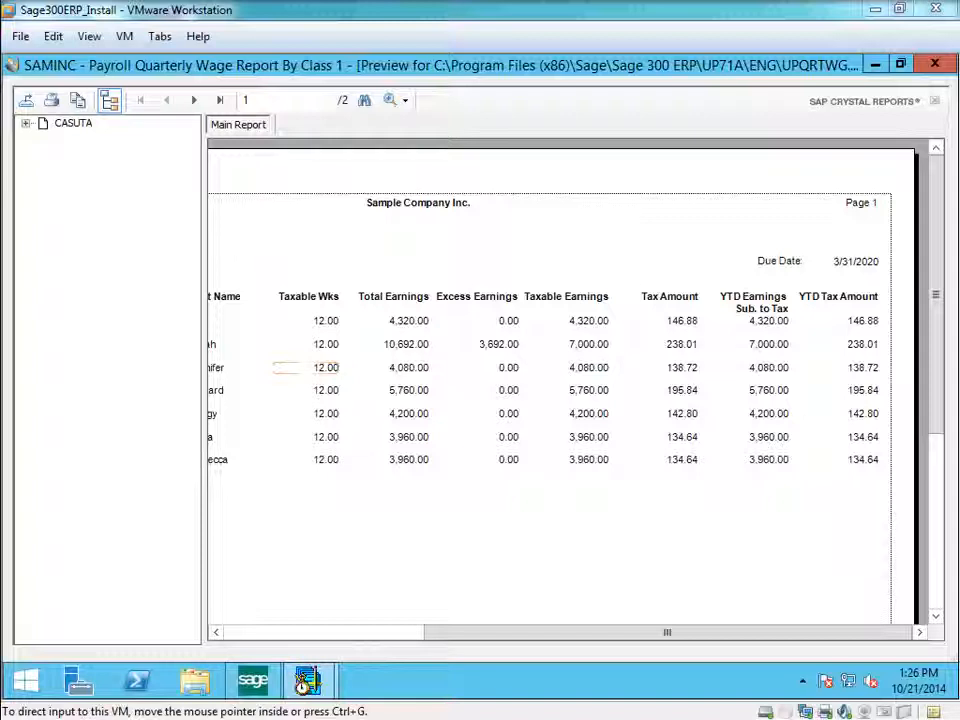
{"action": "left_click", "coordinate": [936, 66]}
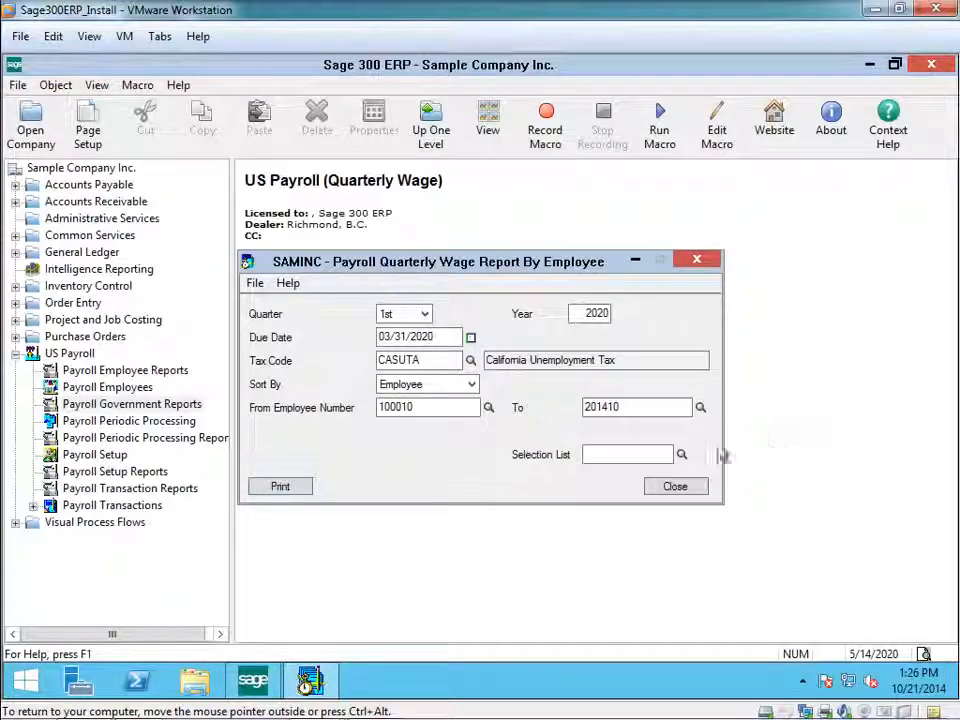
{"action": "left_click", "coordinate": [680, 488]}
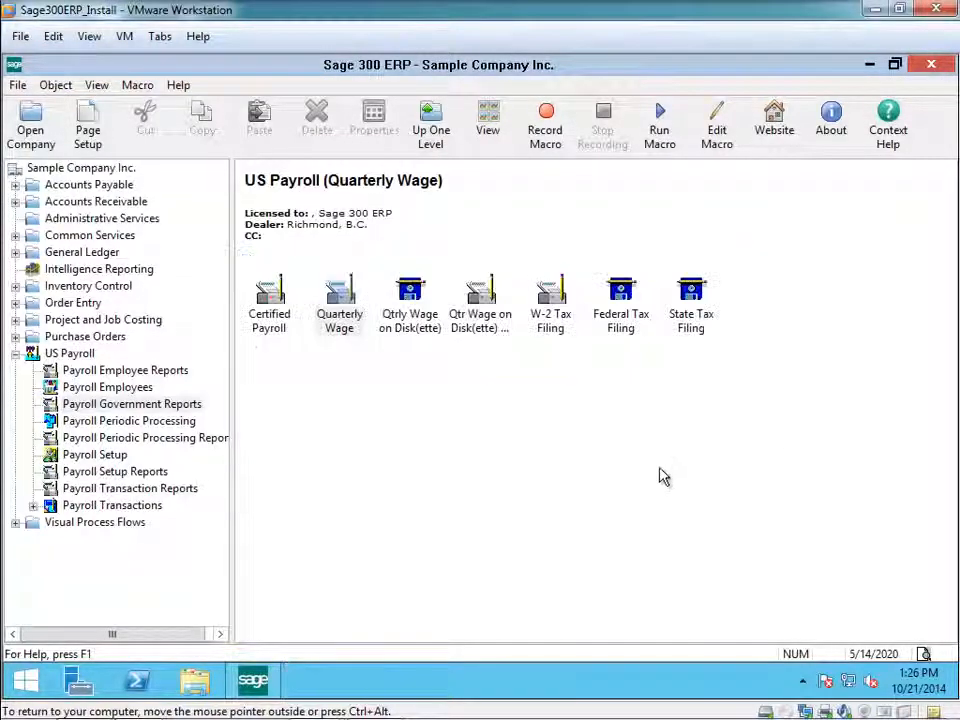
Open Federal Tax Filing and select the 2013 941/Schedule B/941-V Report form.
{"action": "left_click", "coordinate": [618, 323]}
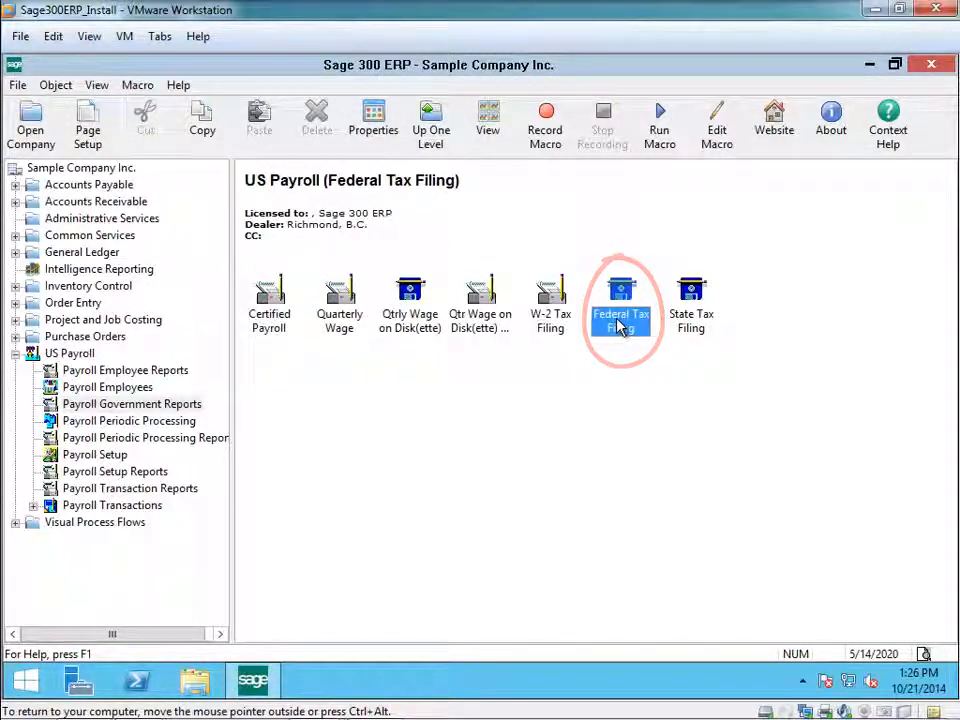
{"action": "double_click", "coordinate": [620, 326]}
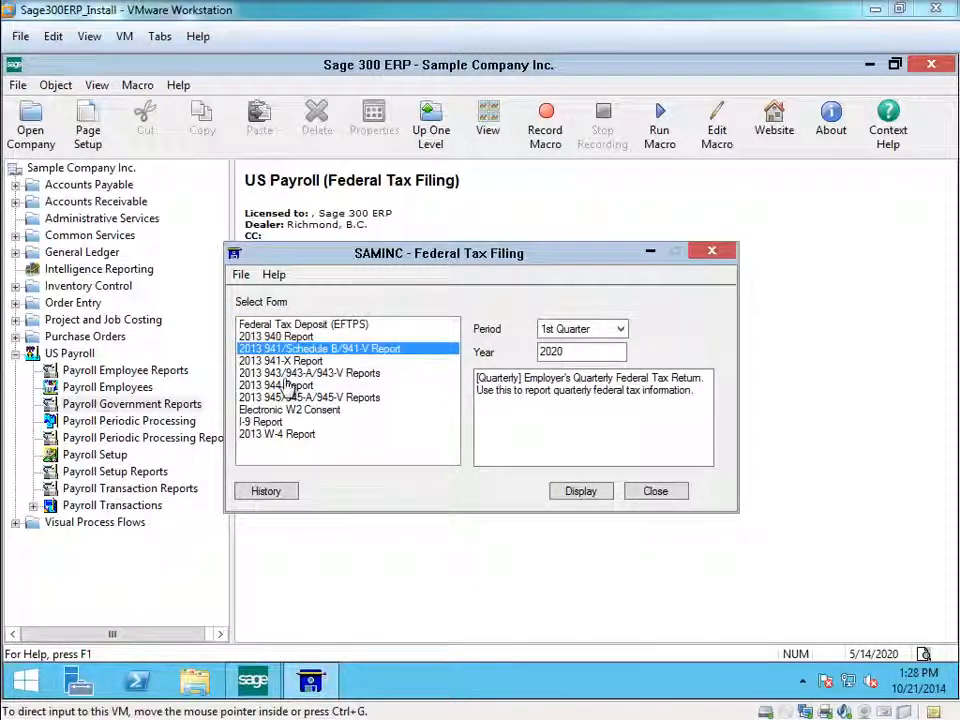
{"action": "left_click", "coordinate": [288, 327]}
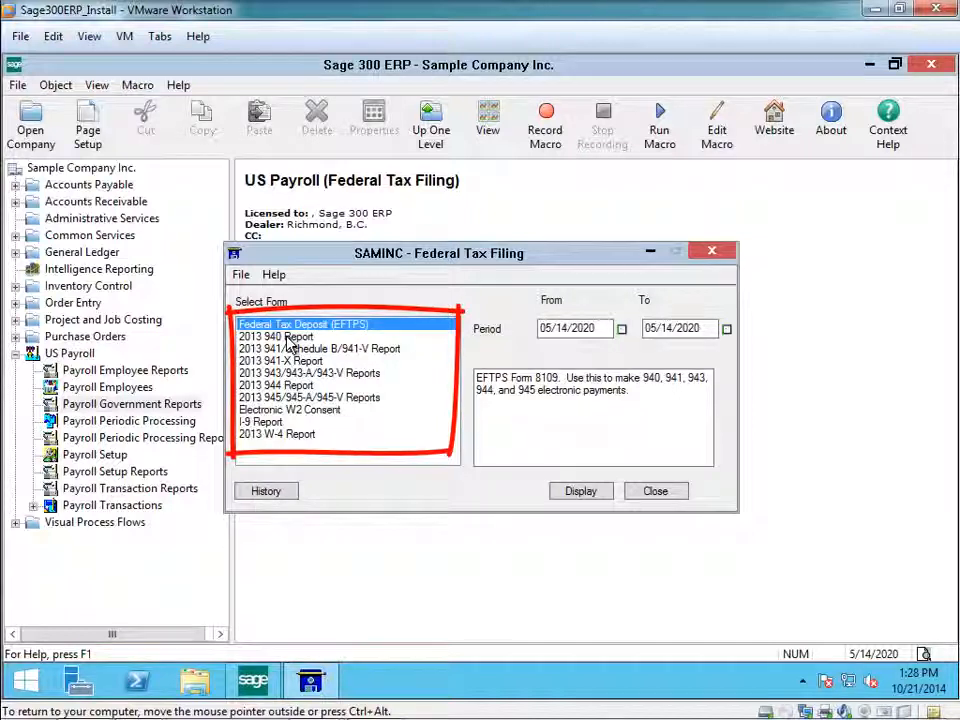
{"action": "left_click", "coordinate": [288, 337]}
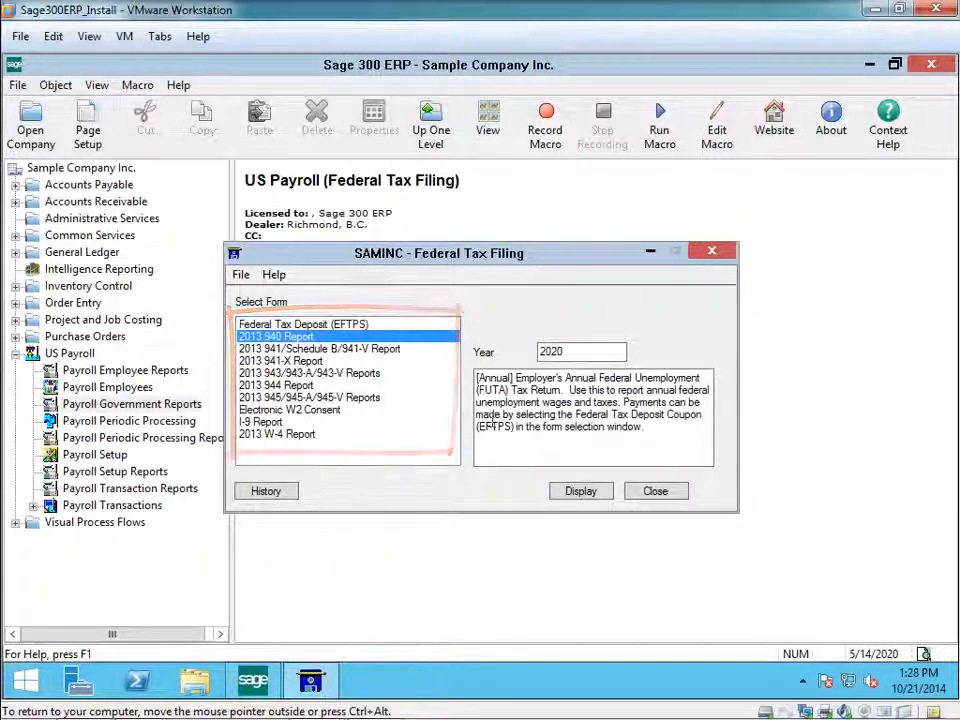
{"action": "left_click", "coordinate": [330, 349]}
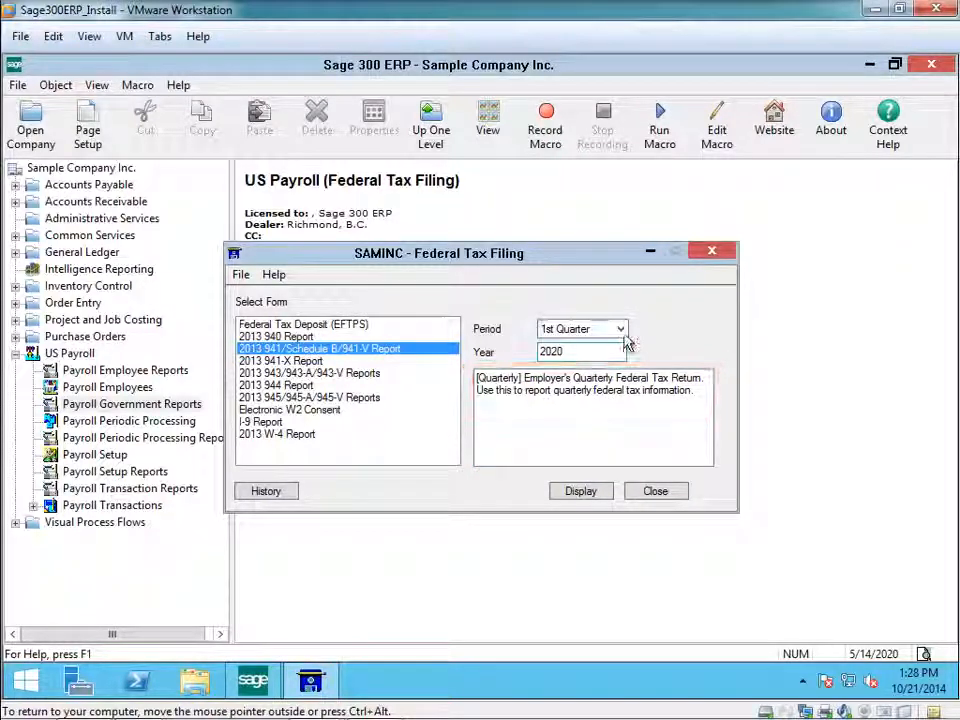
Display the 941 report for the 1st Quarter of 2020, continuing with the expired forms and dismissing the report steps message.
{"action": "left_click_drag", "start_coordinate": [585, 356], "coordinate": [538, 355]}
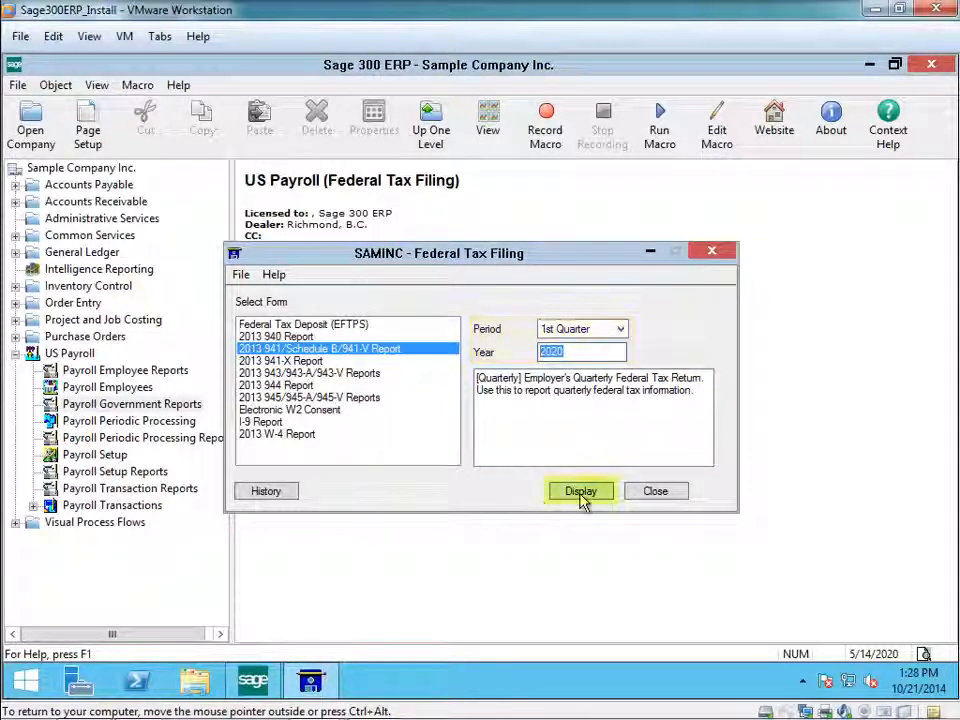
{"action": "left_click", "coordinate": [581, 492]}
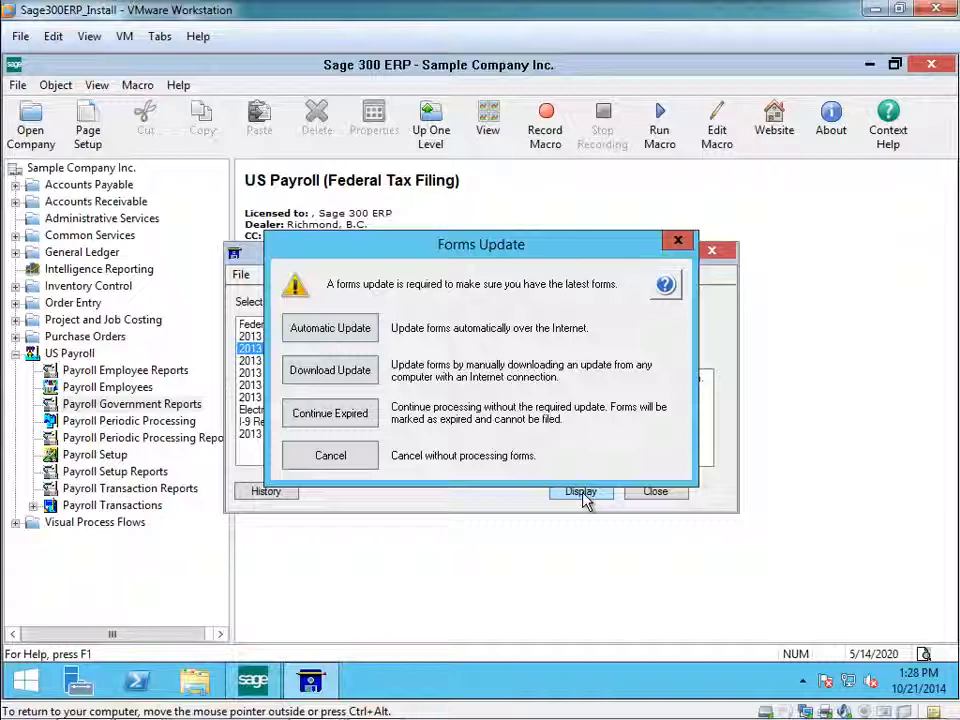
{"action": "left_click", "coordinate": [348, 418]}
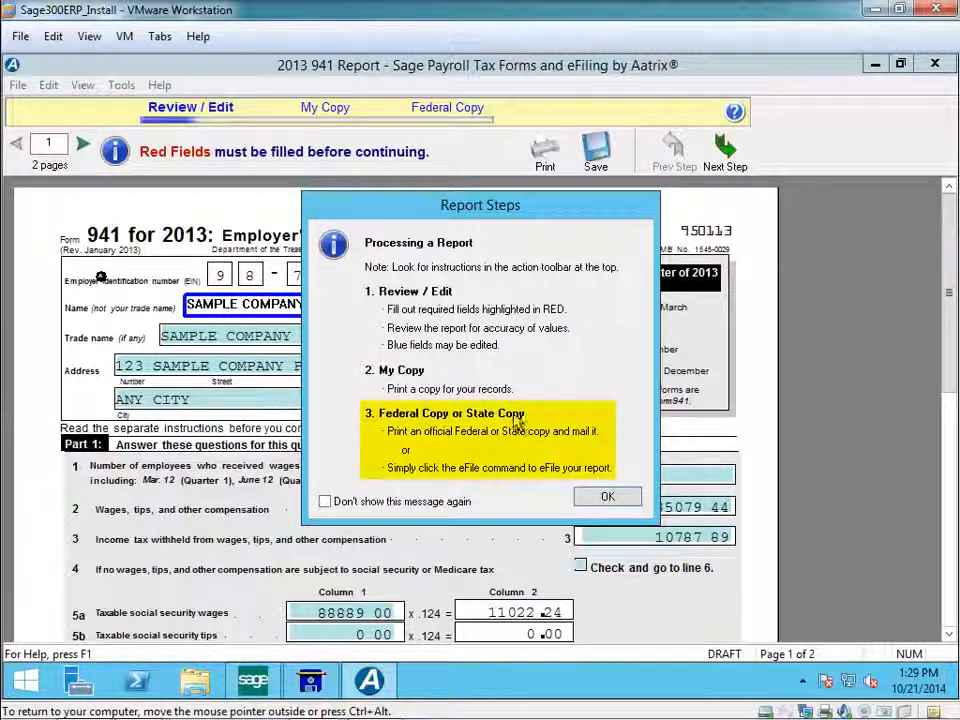
{"action": "left_click", "coordinate": [607, 499]}
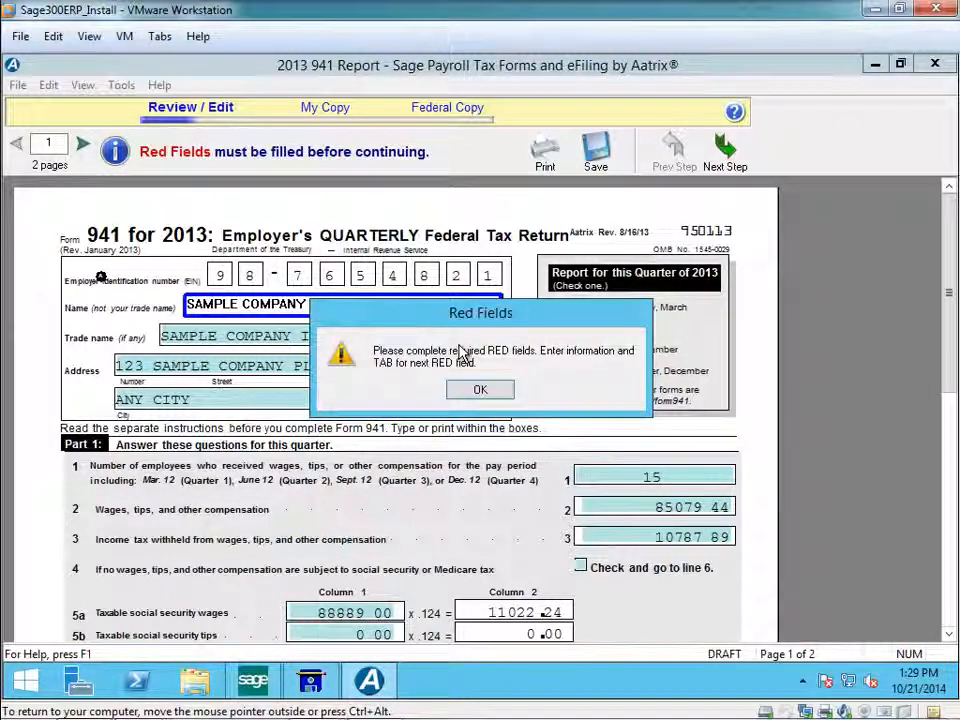
Dismiss the red fields message and review the first page of the 941 form, from the company details to the balance due.
{"action": "left_click", "coordinate": [480, 390]}
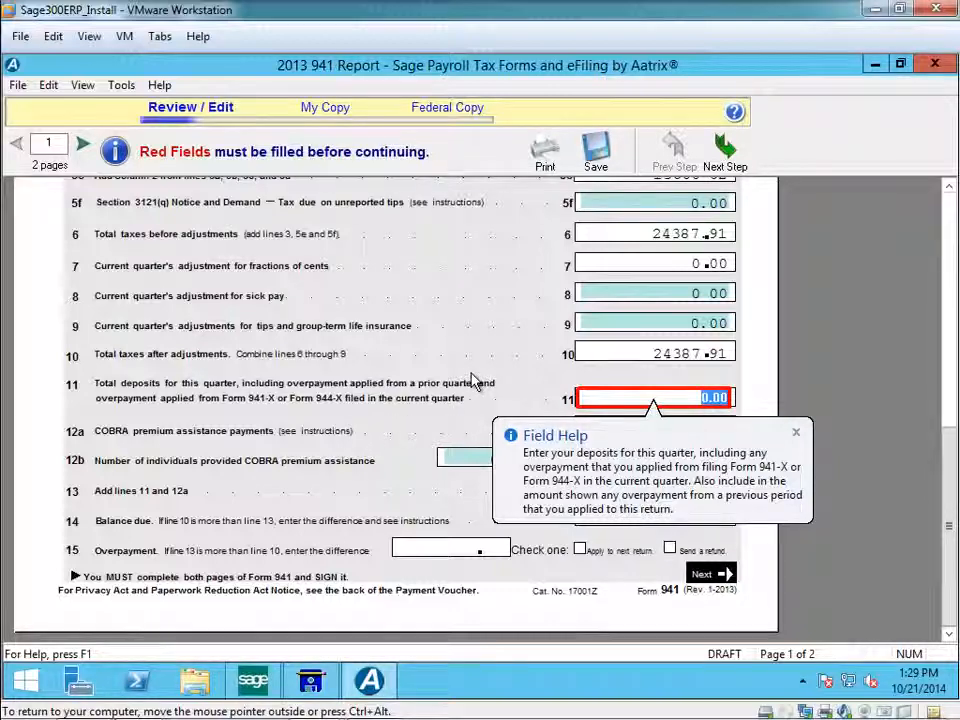
{"action": "scroll", "coordinate": [476, 385], "scroll_direction": "up", "scroll_amount": 3}
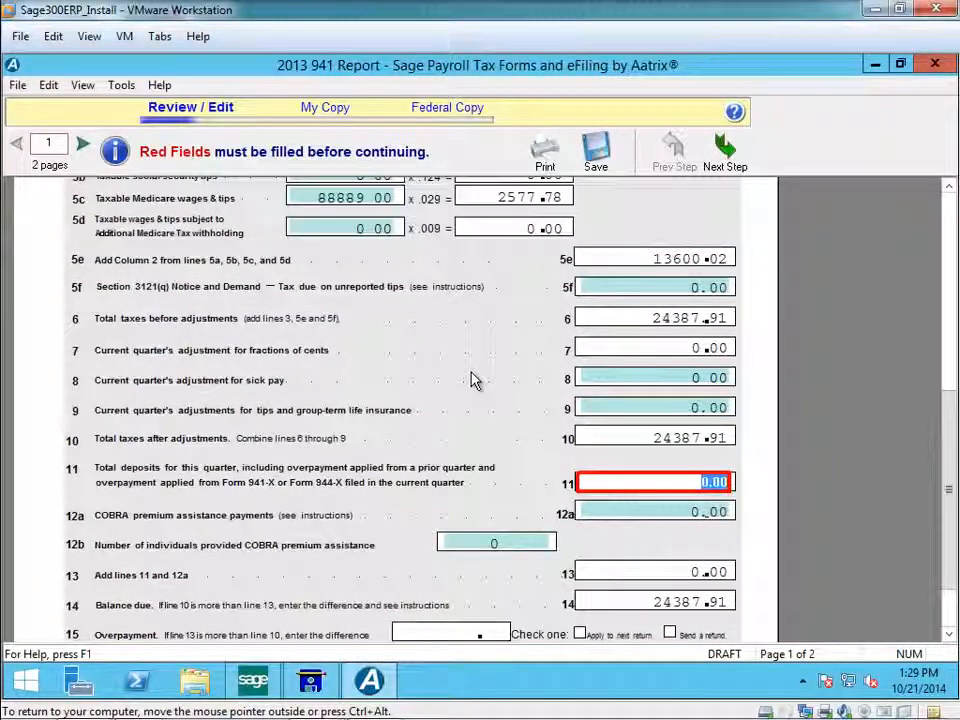
{"action": "scroll", "coordinate": [474, 381], "scroll_direction": "up", "scroll_amount": 10}
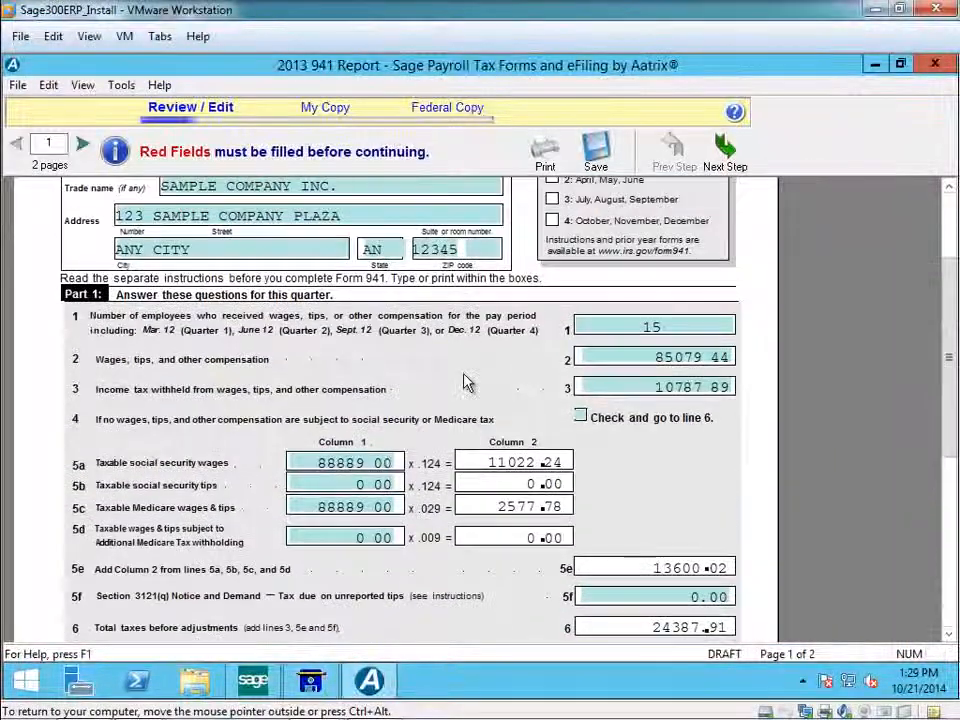
{"action": "scroll", "coordinate": [464, 383], "scroll_direction": "up", "scroll_amount": 5}
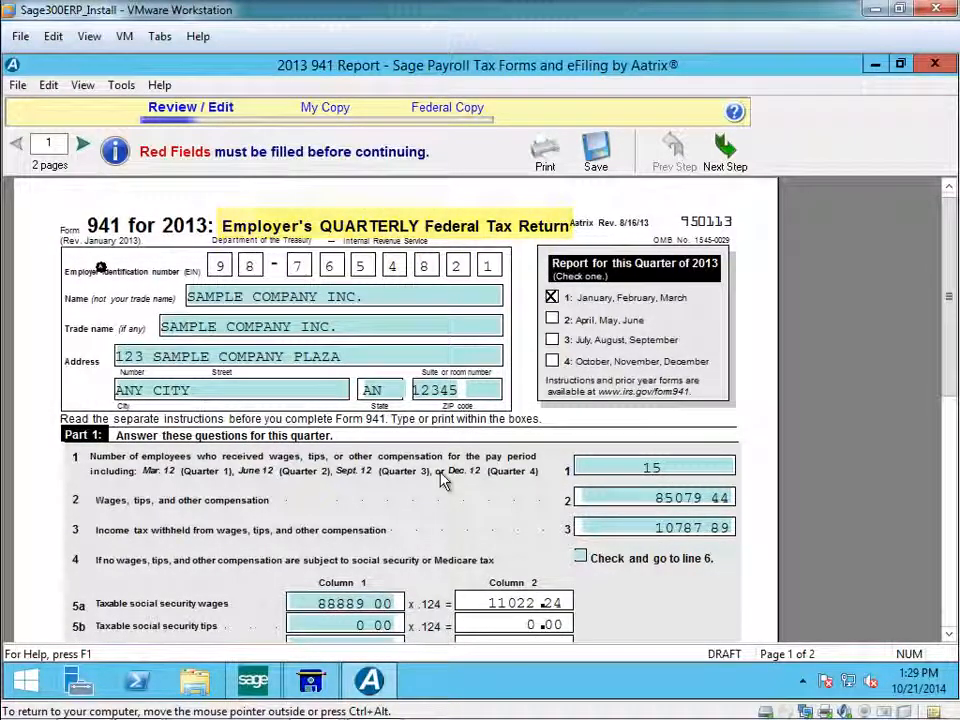
{"action": "scroll", "coordinate": [443, 480], "scroll_direction": "down", "scroll_amount": 2}
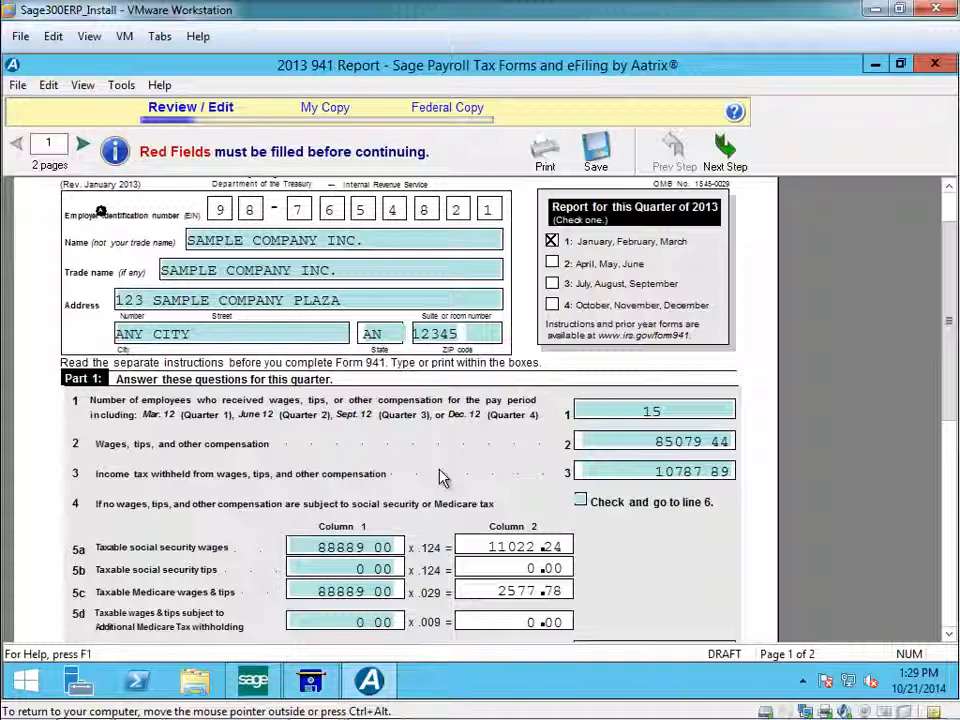
{"action": "scroll", "coordinate": [443, 478], "scroll_direction": "down", "scroll_amount": 10}
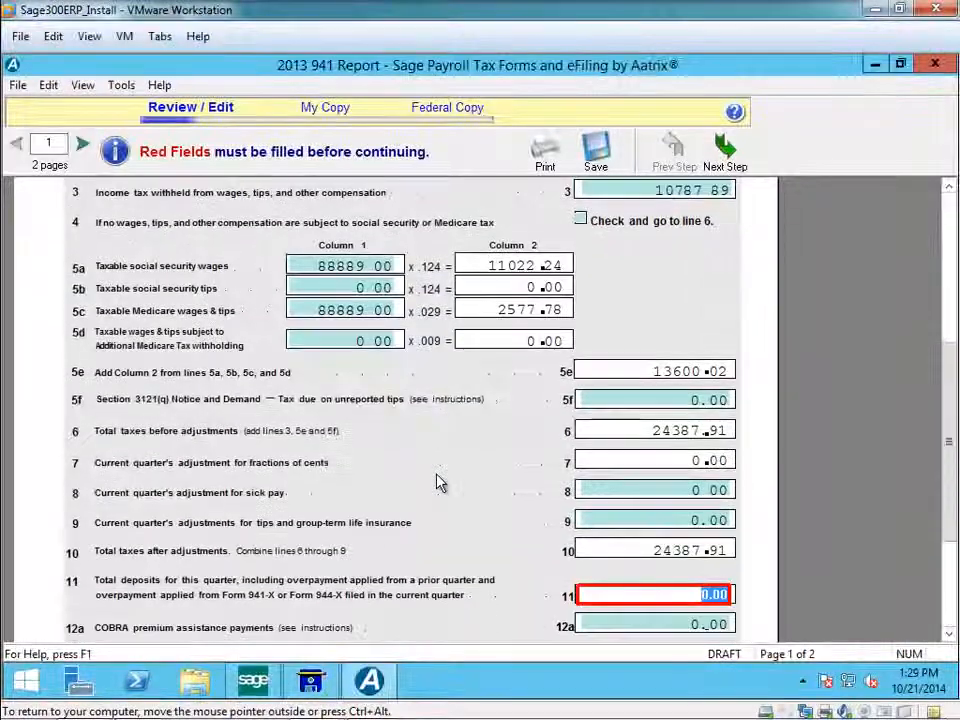
{"action": "scroll", "coordinate": [424, 385], "scroll_direction": "up", "scroll_amount": 1}
{"action": "scroll", "coordinate": [439, 435], "scroll_direction": "down", "scroll_amount": 6}
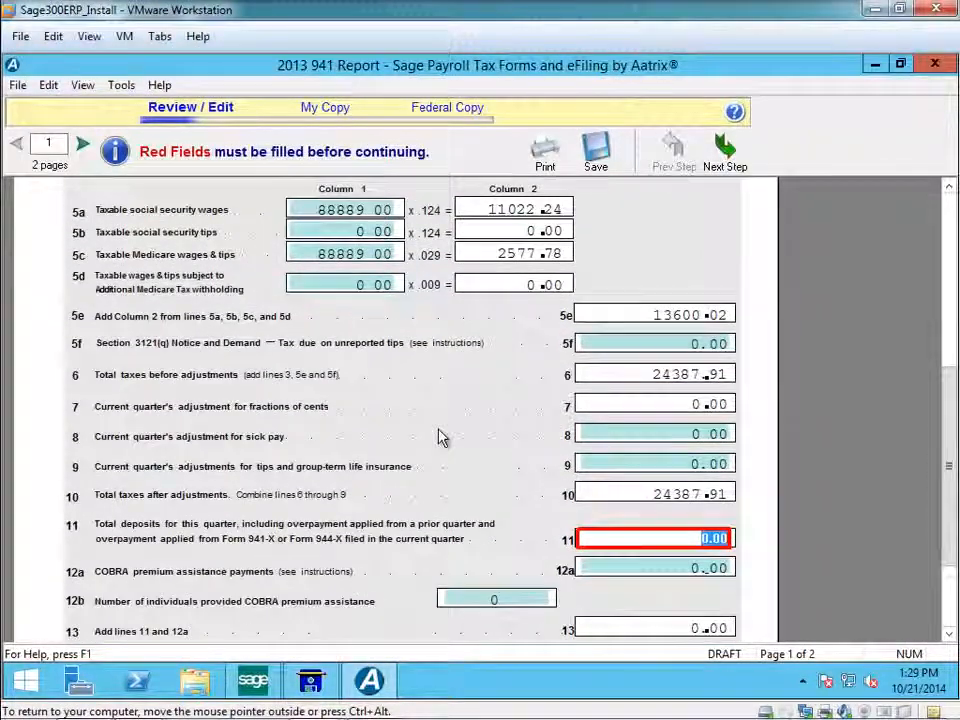
{"action": "scroll", "coordinate": [437, 440], "scroll_direction": "down", "scroll_amount": 2}
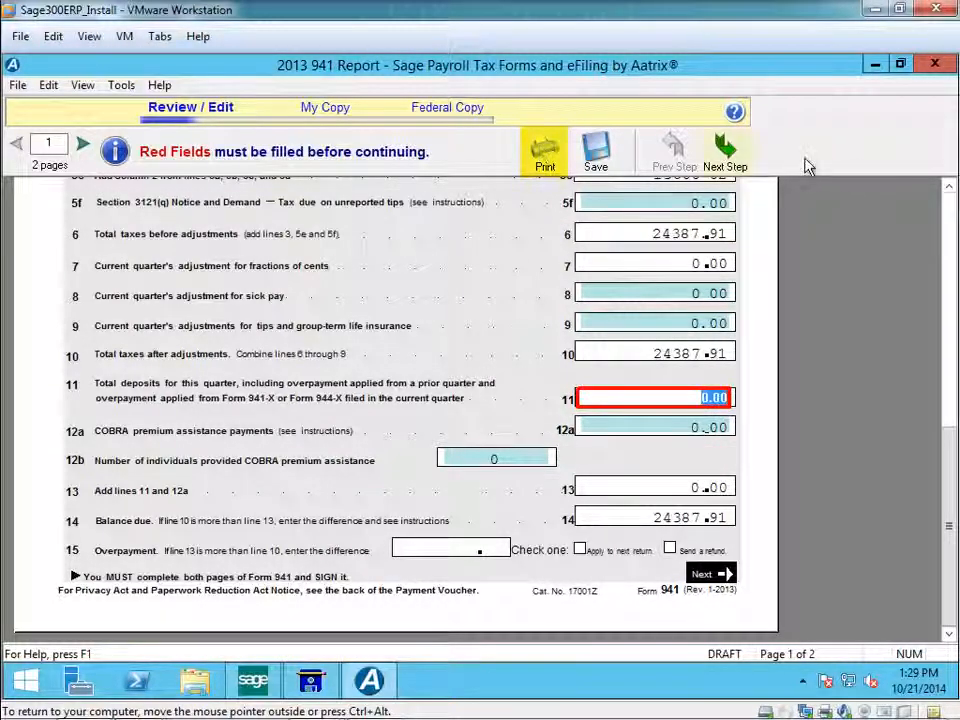
Complete the required total deposits on line 11 with 0.00, dismissing the missing information warning, and print a review copy of the 941 report.
{"action": "left_click", "coordinate": [738, 160]}
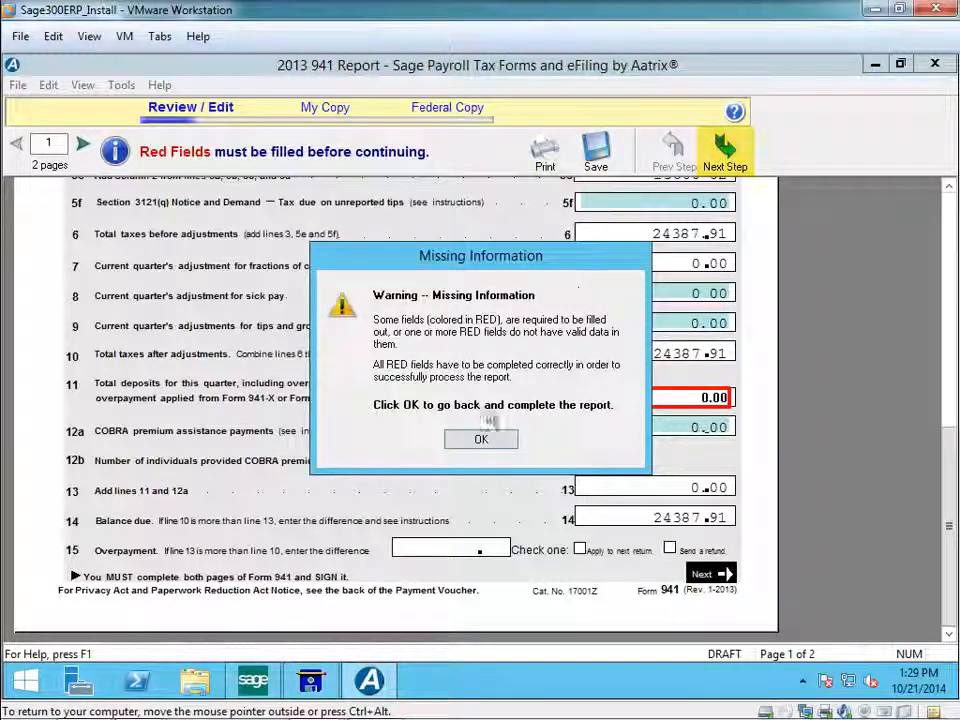
{"action": "left_click", "coordinate": [486, 446]}
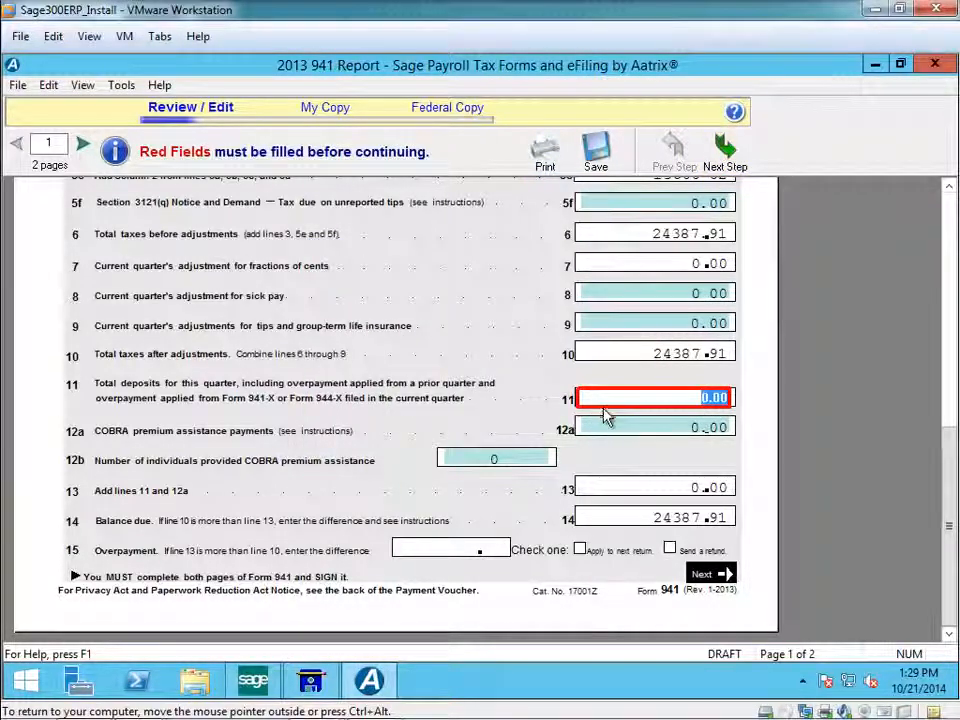
{"action": "mouse_move", "coordinate": [590, 432]}
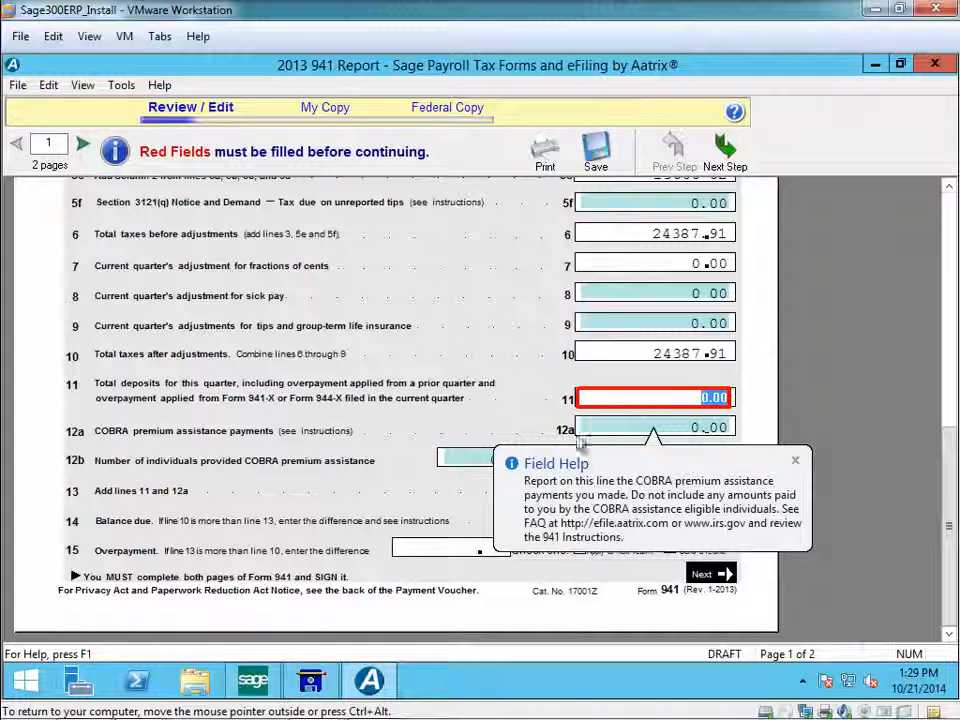
{"action": "left_click", "coordinate": [623, 397]}
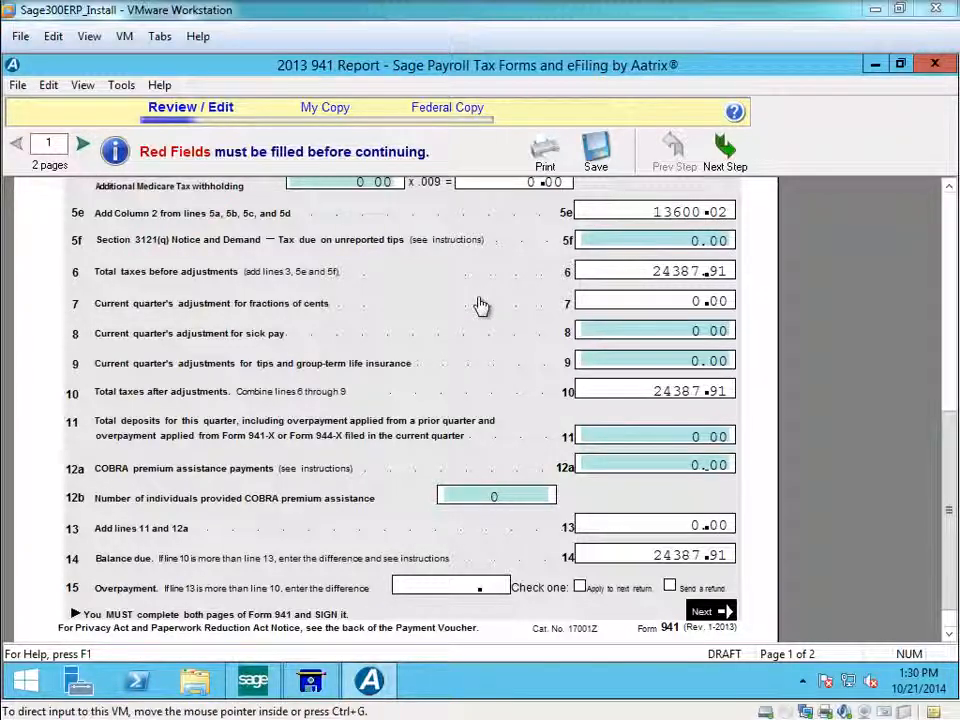
{"action": "left_click", "coordinate": [541, 155]}
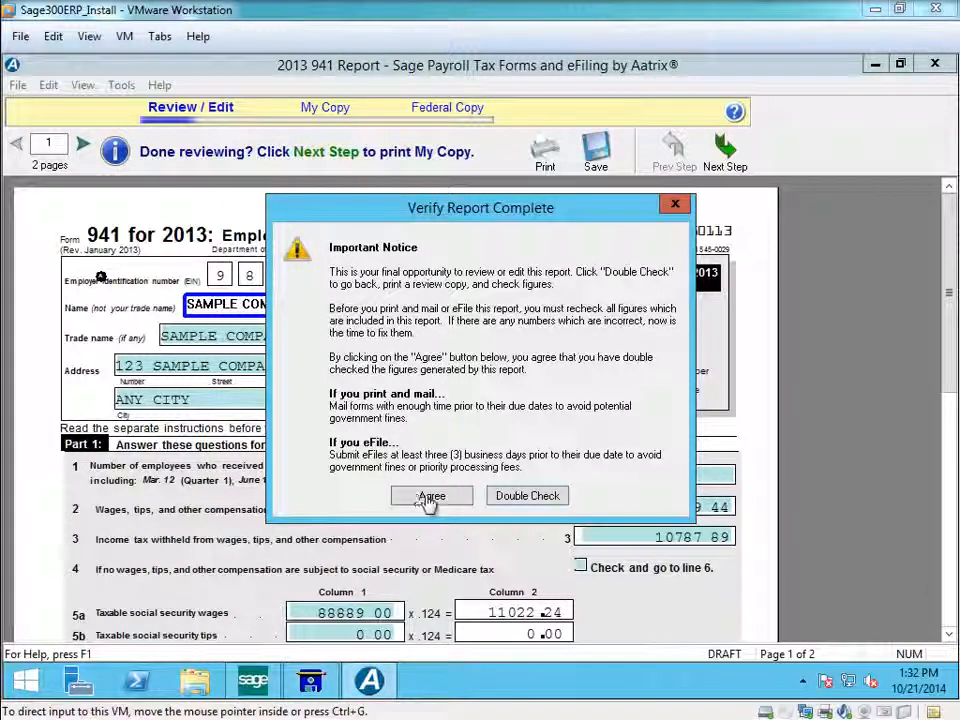
Agree that the 941 figures have been double checked and advance to the Federal Copy filing options, dismissing the eFile package offer.
{"action": "left_click", "coordinate": [430, 503]}
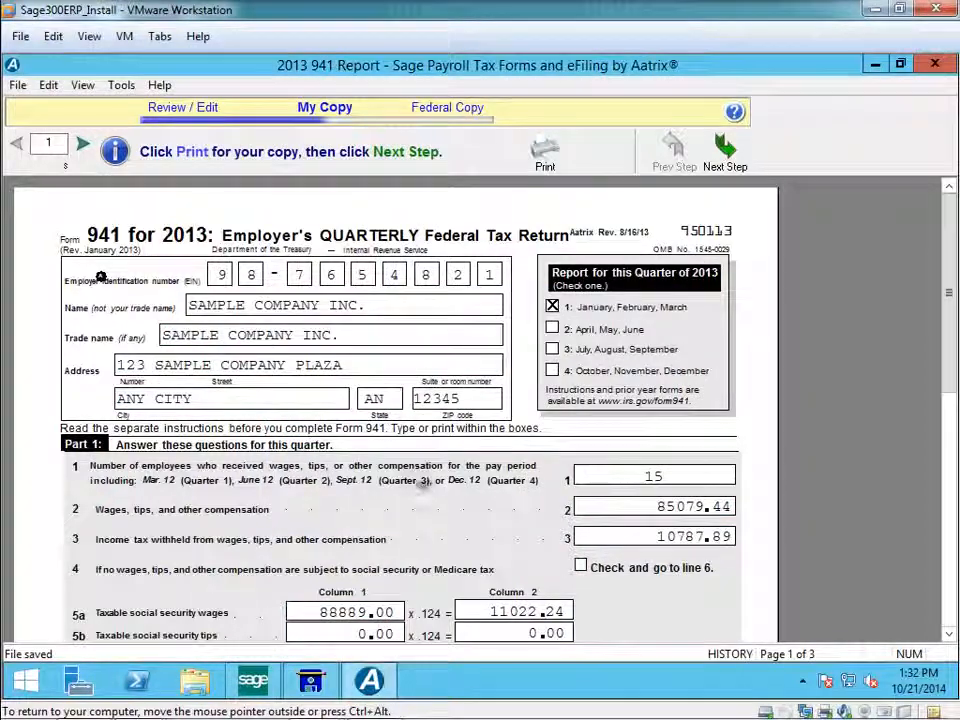
{"action": "left_click", "coordinate": [725, 162]}
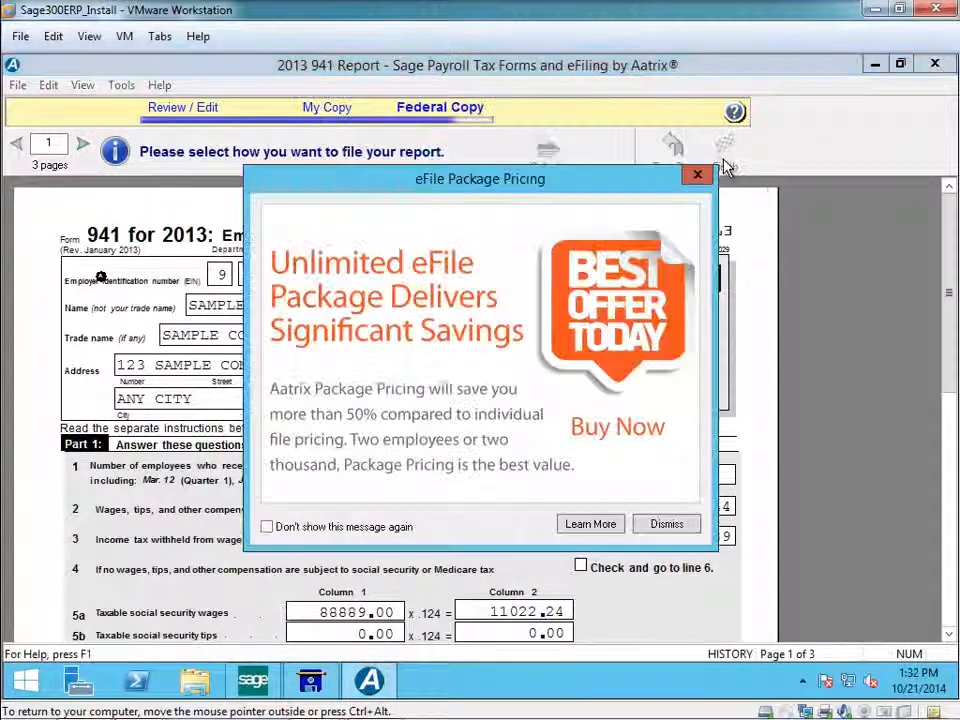
{"action": "left_click", "coordinate": [664, 525]}
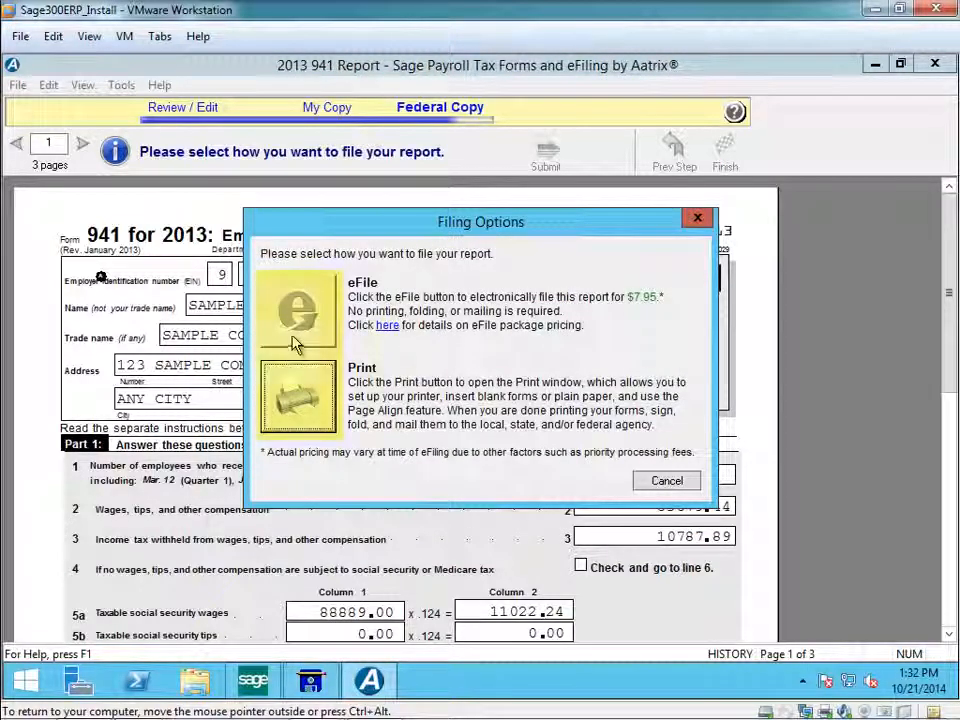
File the 941 report by printing one certified copy of all pages, and confirm that processing is complete.
{"action": "left_click", "coordinate": [300, 400]}
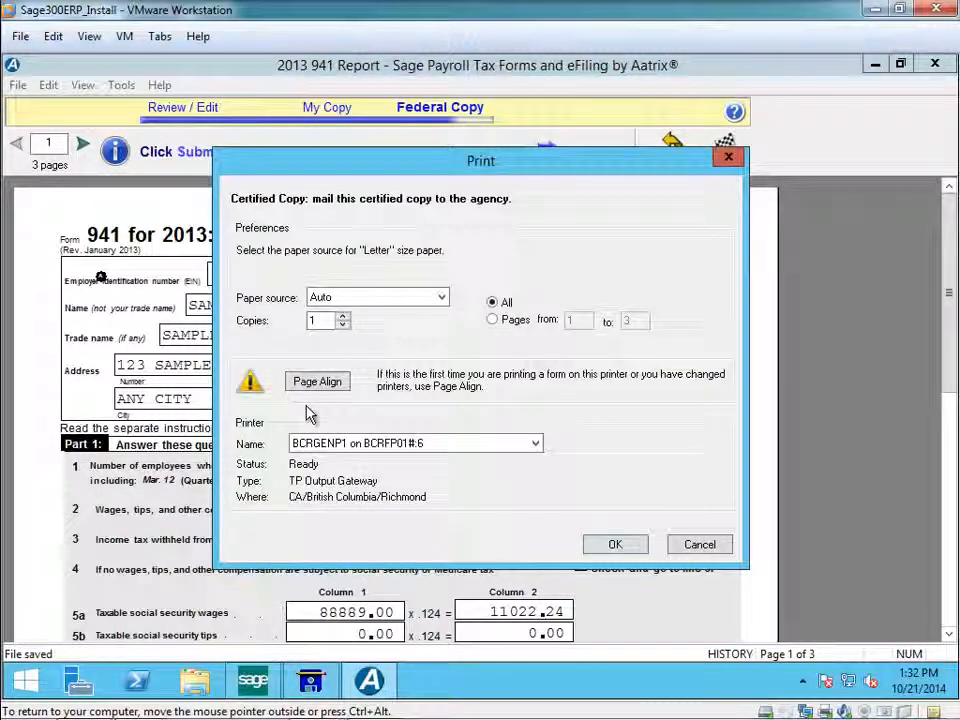
{"action": "left_click", "coordinate": [630, 555]}
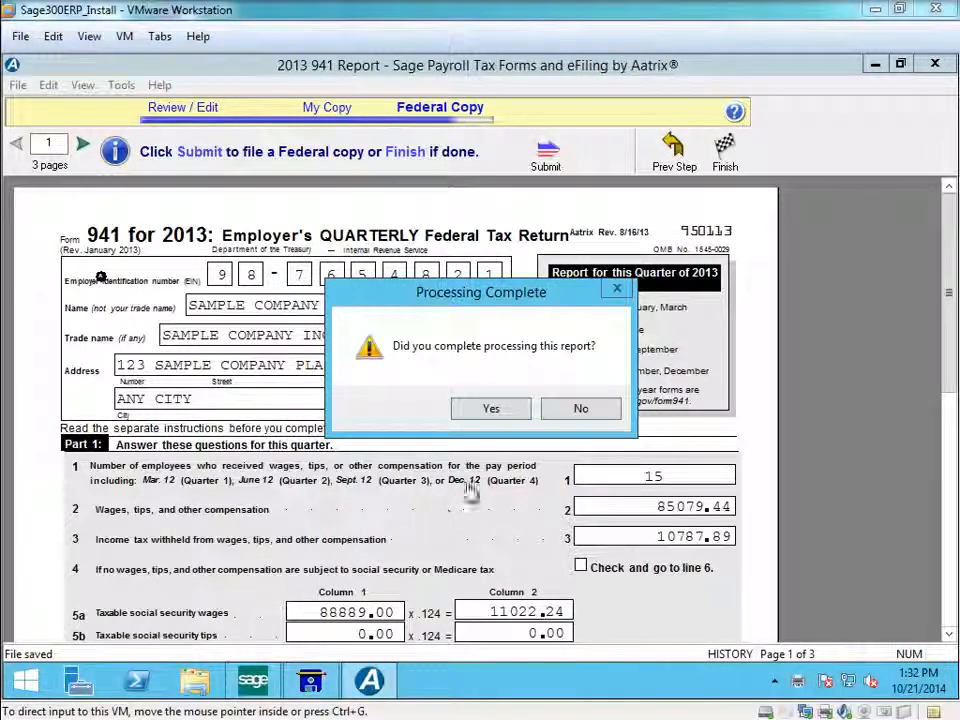
{"action": "left_click", "coordinate": [490, 408]}
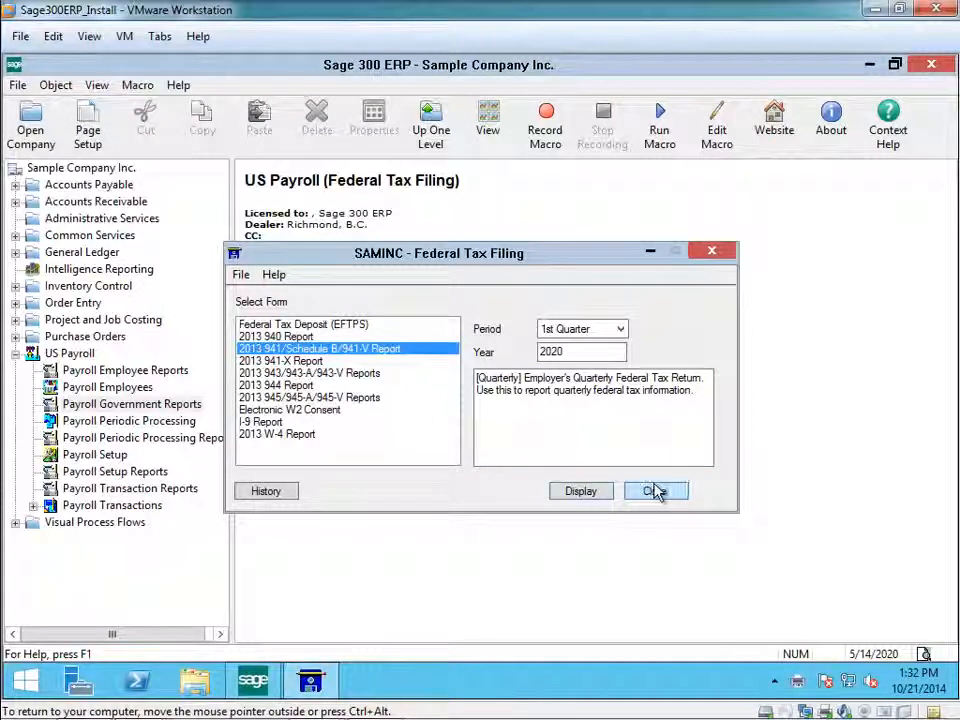
Close Federal Tax Filing and open State Tax Filing.
{"action": "left_click", "coordinate": [655, 492]}
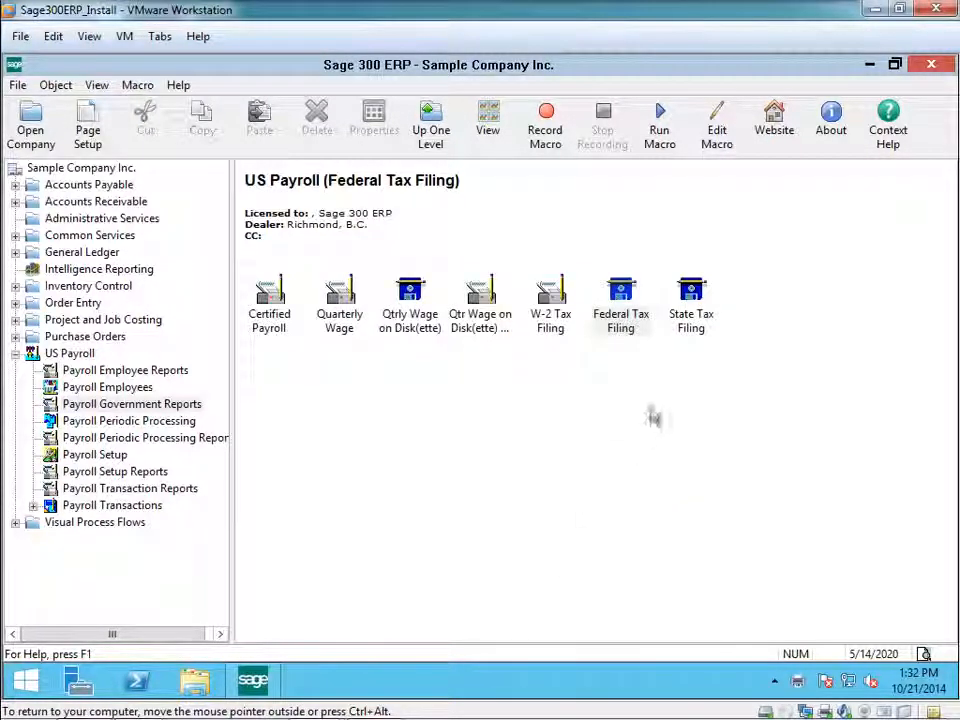
{"action": "left_click", "coordinate": [697, 333]}
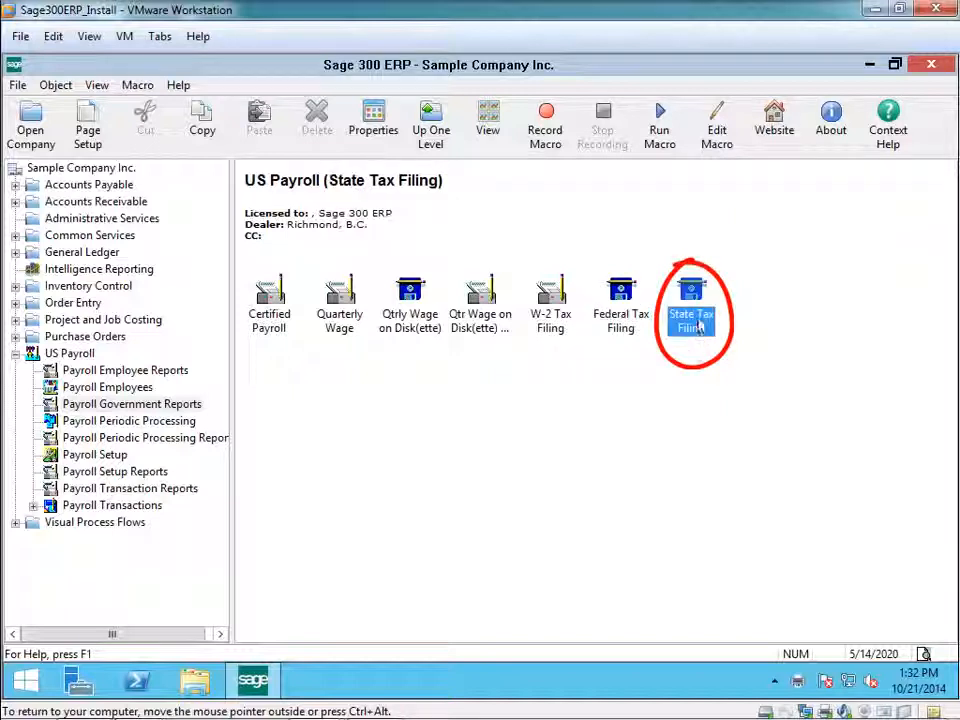
{"action": "double_click", "coordinate": [697, 325]}
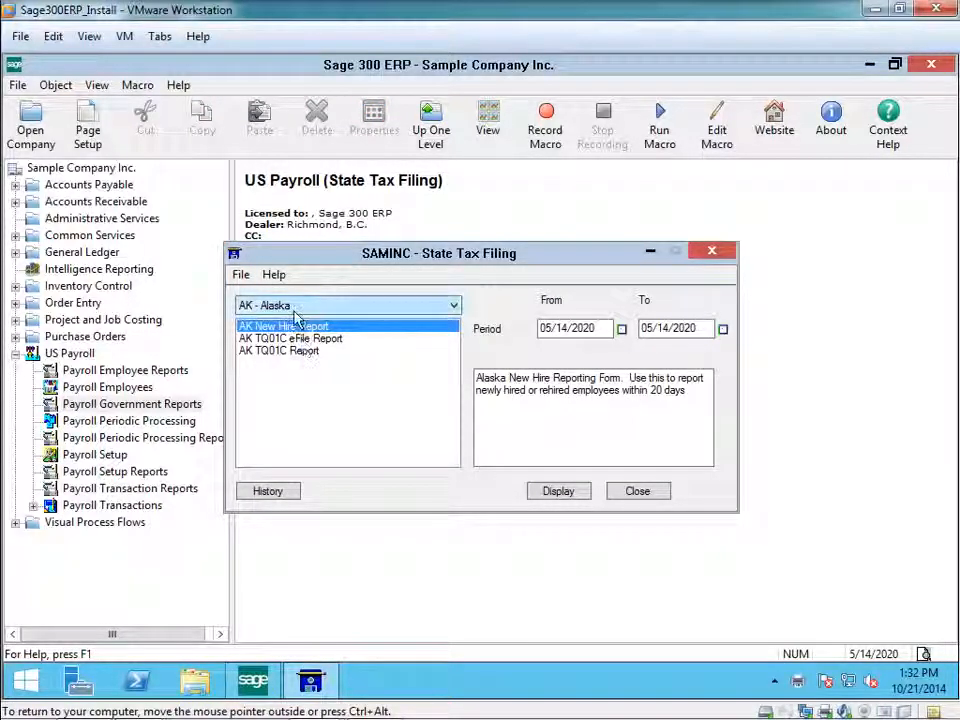
Choose CA - California and look through its state forms, including the CA DE-88 Coupon and the CA DE-9/DE-9C Report.
{"action": "left_click", "coordinate": [455, 307]}
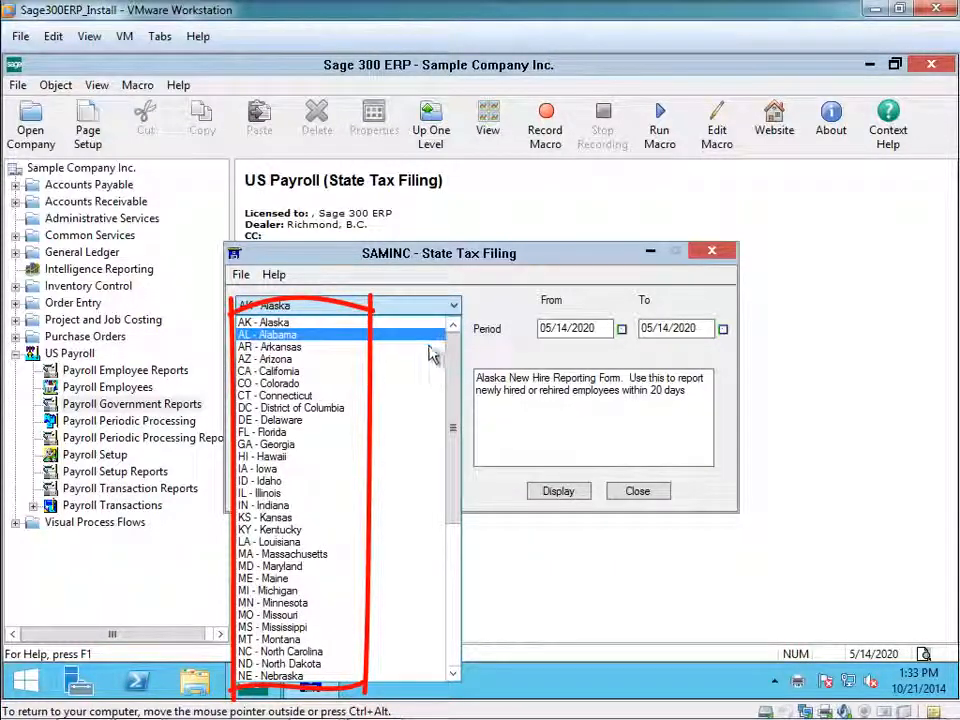
{"action": "left_click", "coordinate": [360, 372]}
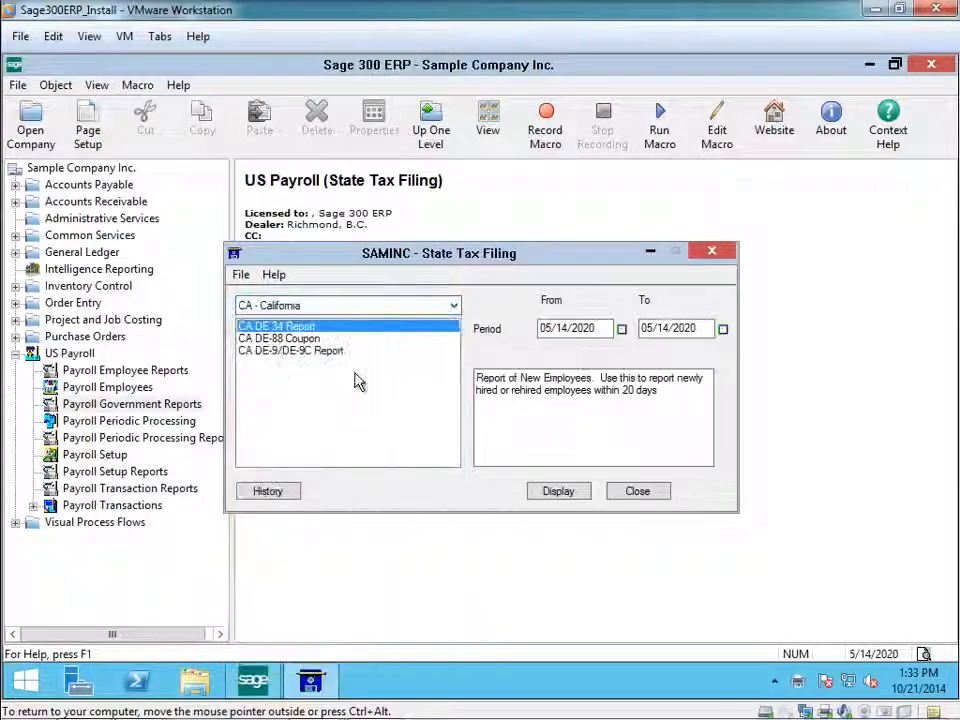
{"action": "left_click", "coordinate": [318, 339]}
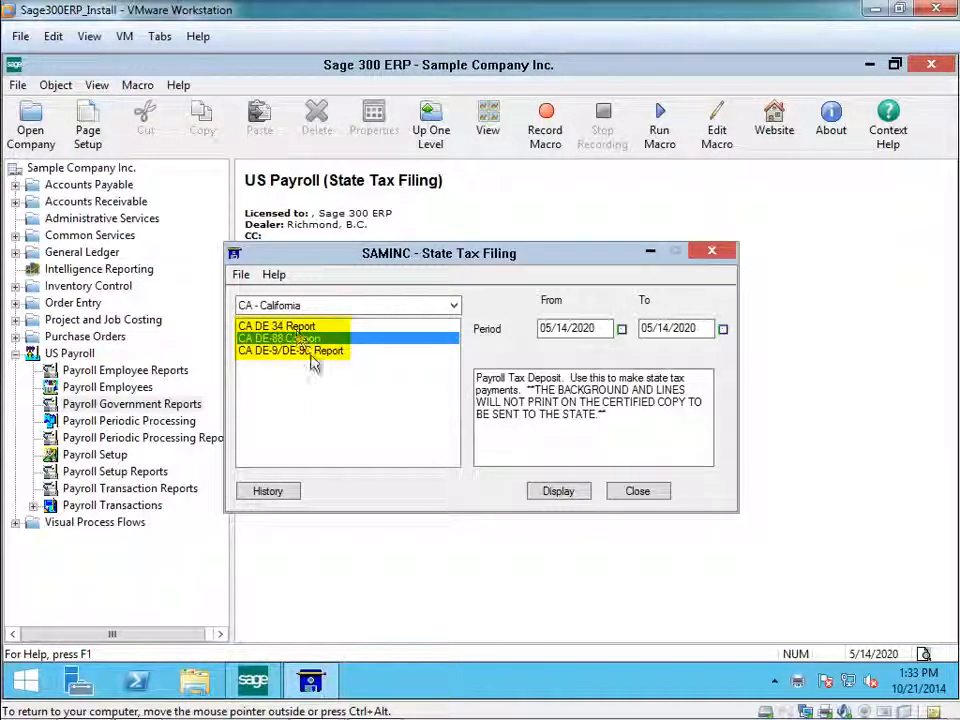
{"action": "left_click", "coordinate": [311, 352]}
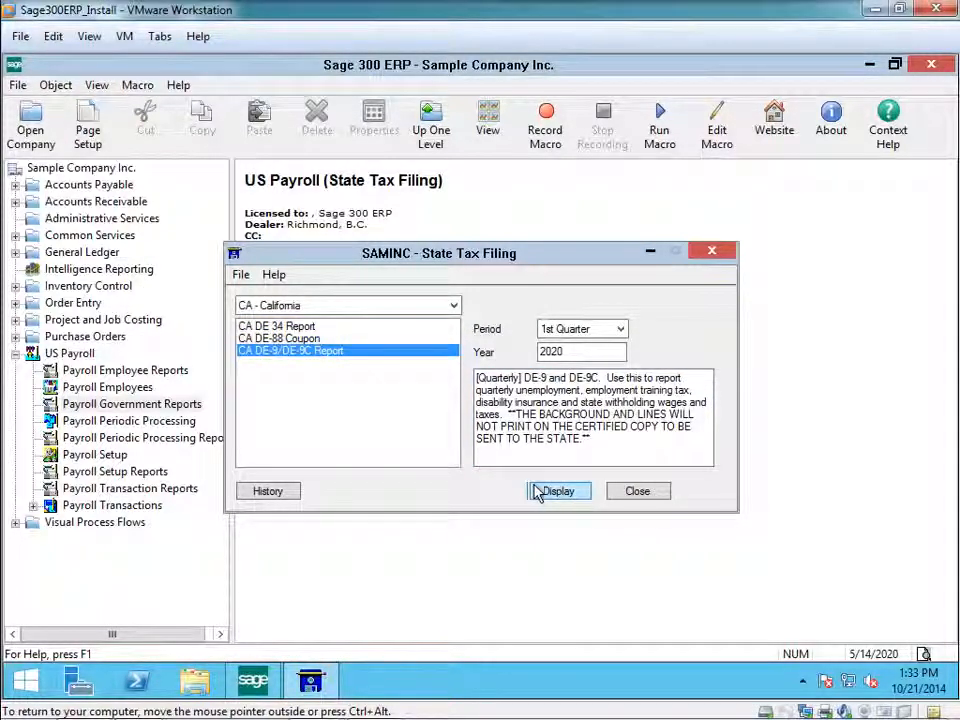
Display the TX C-3/C-4 Reports for Texas, continuing with the expired forms and dismissing the report steps and red fields messages.
{"action": "left_click", "coordinate": [456, 312]}
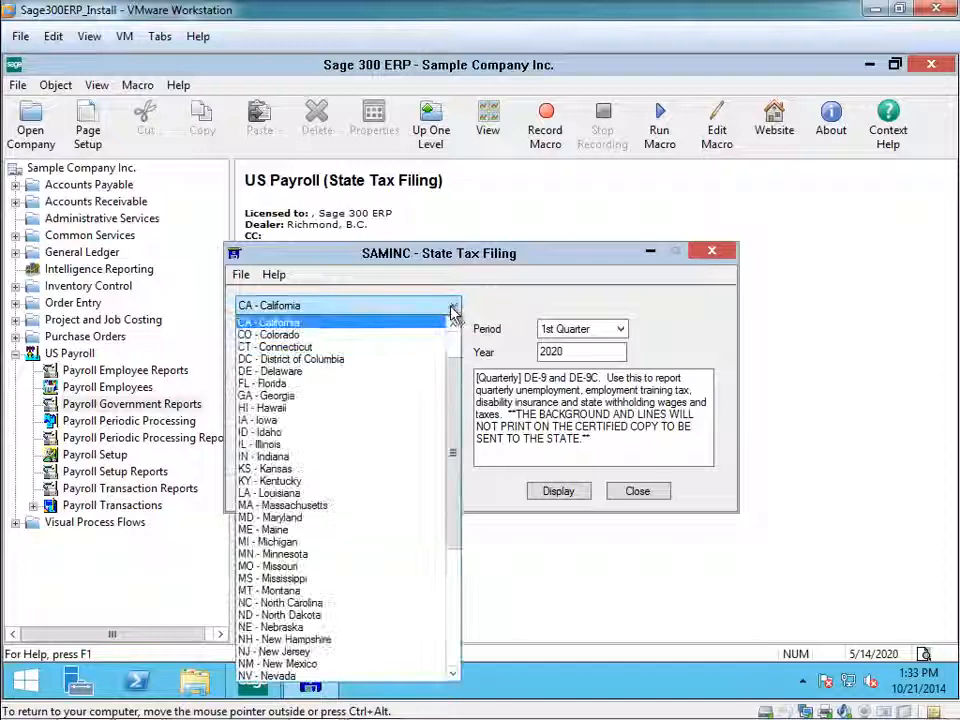
{"action": "scroll", "coordinate": [452, 542], "scroll_direction": "down", "scroll_amount": 5}
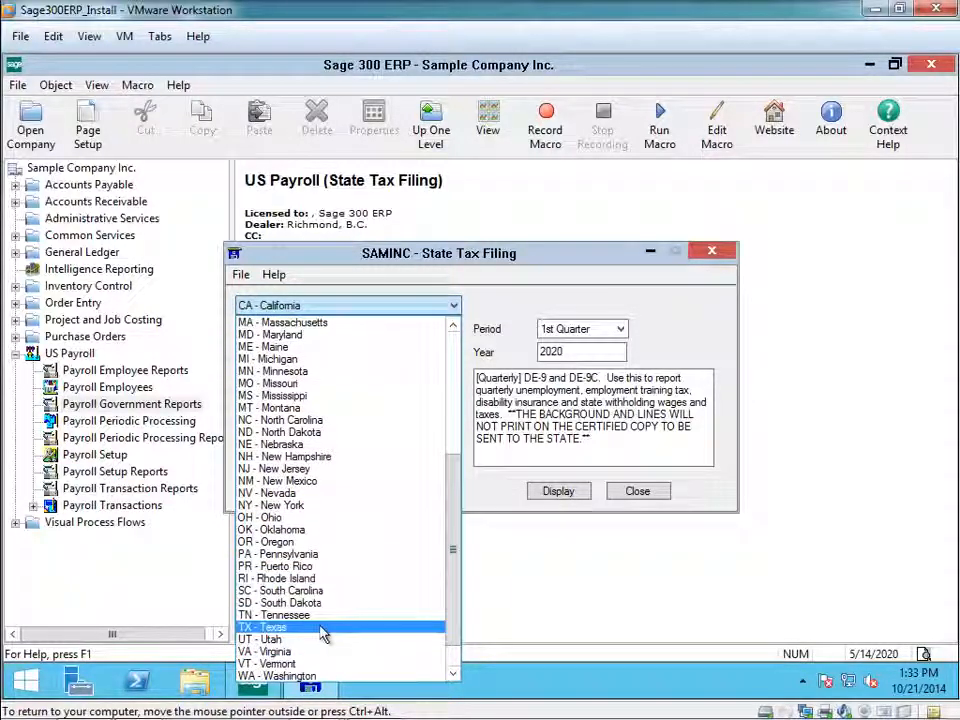
{"action": "left_click", "coordinate": [322, 630]}
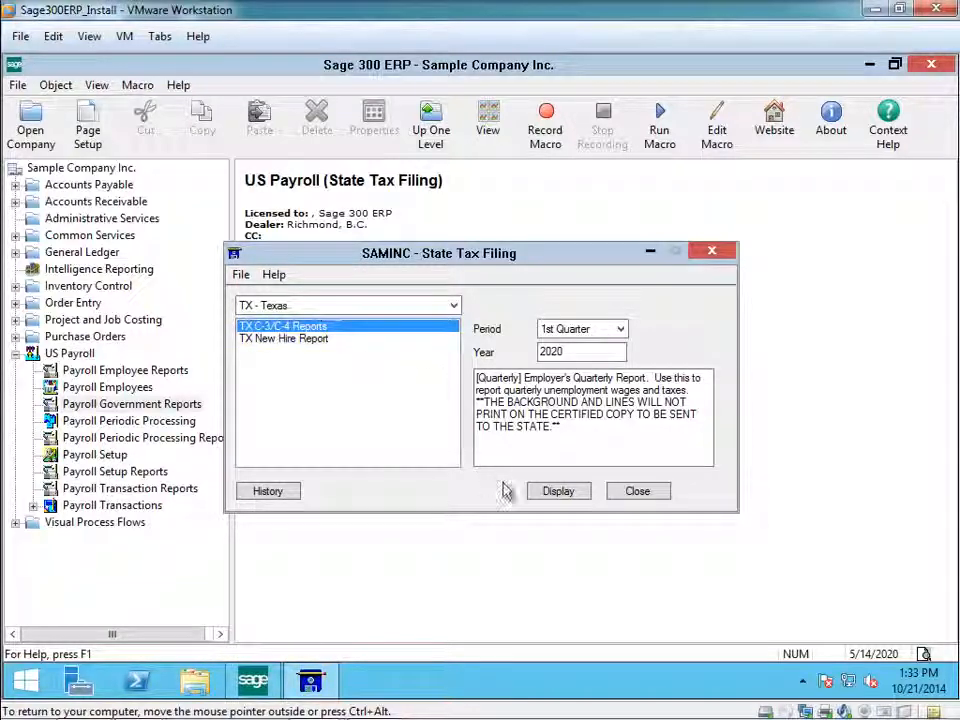
{"action": "left_click", "coordinate": [553, 492]}
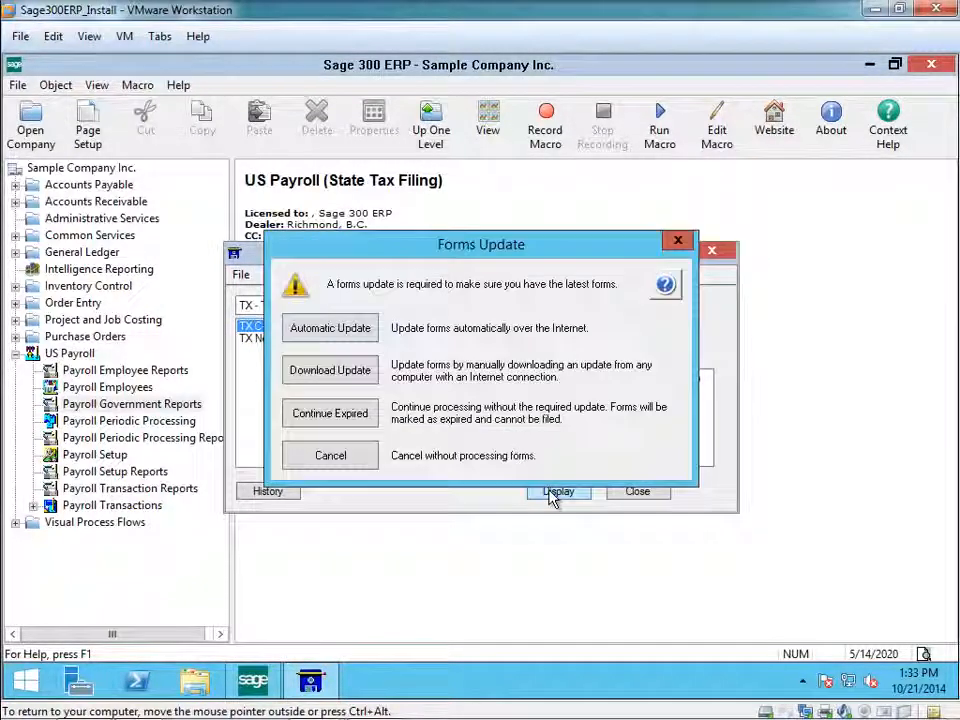
{"action": "left_click", "coordinate": [343, 418]}
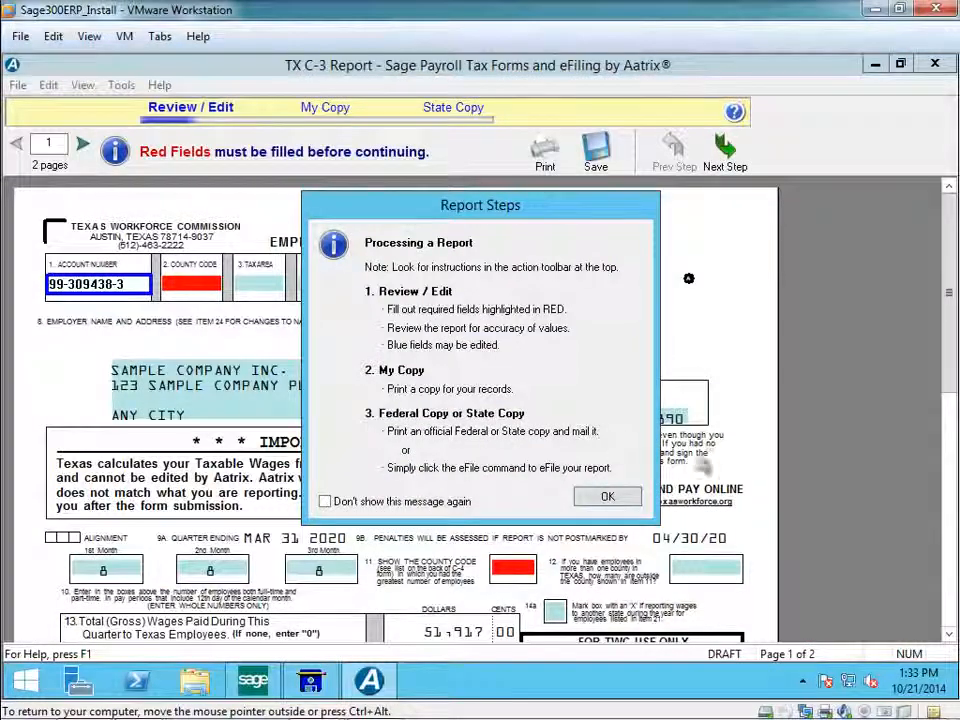
{"action": "left_click", "coordinate": [606, 497]}
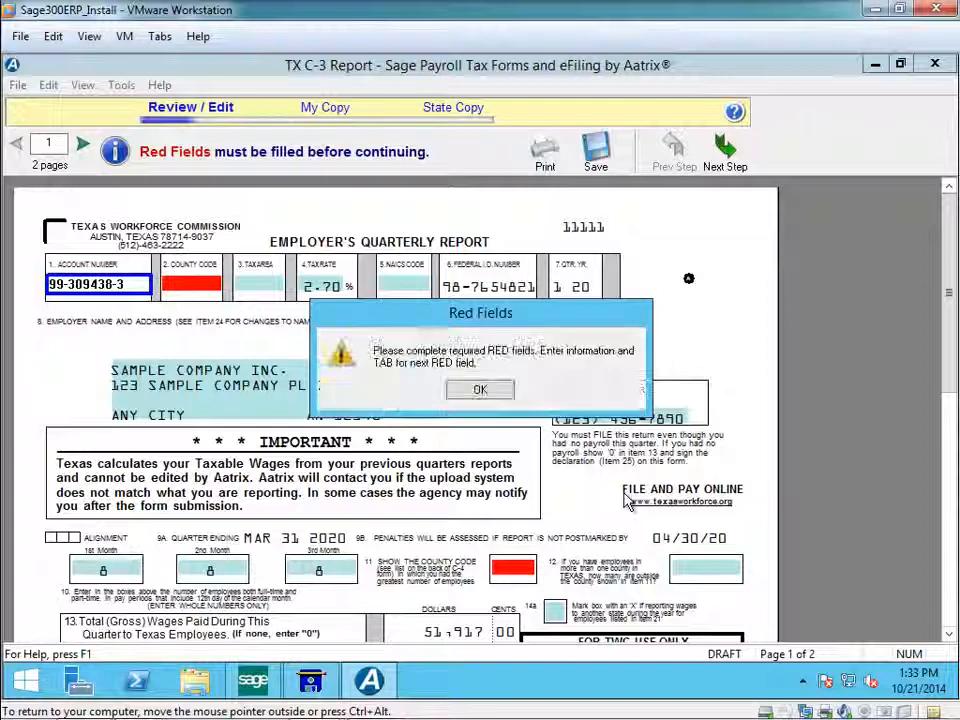
{"action": "left_click", "coordinate": [480, 391]}
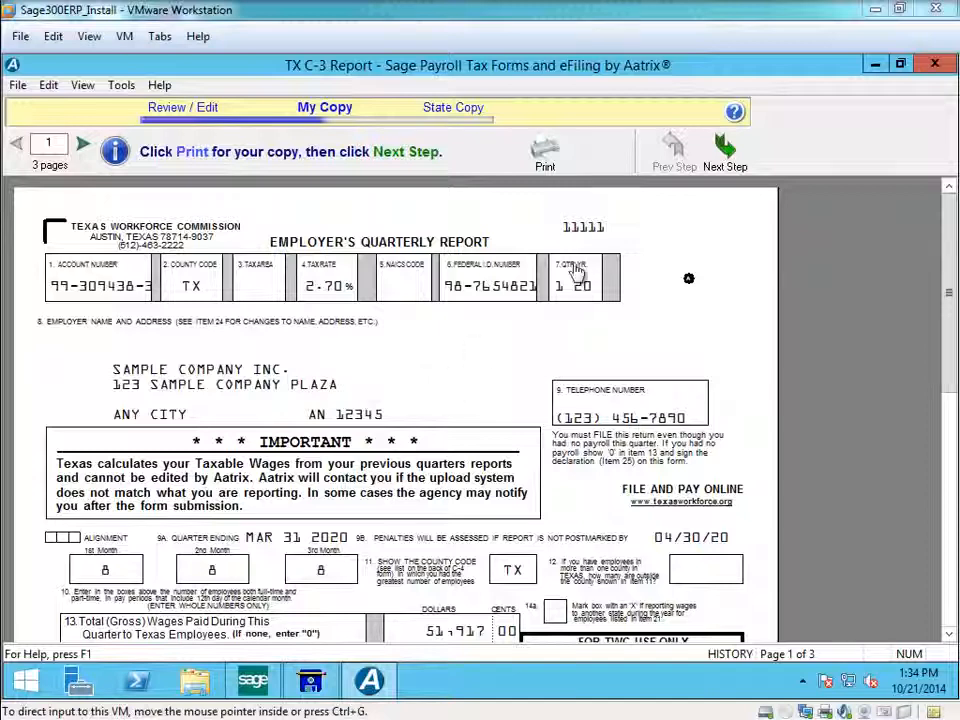
Advance the Texas C-3 report to the State Copy, print one certified copy of all pages, and confirm that processing is complete.
{"action": "left_click", "coordinate": [725, 150]}
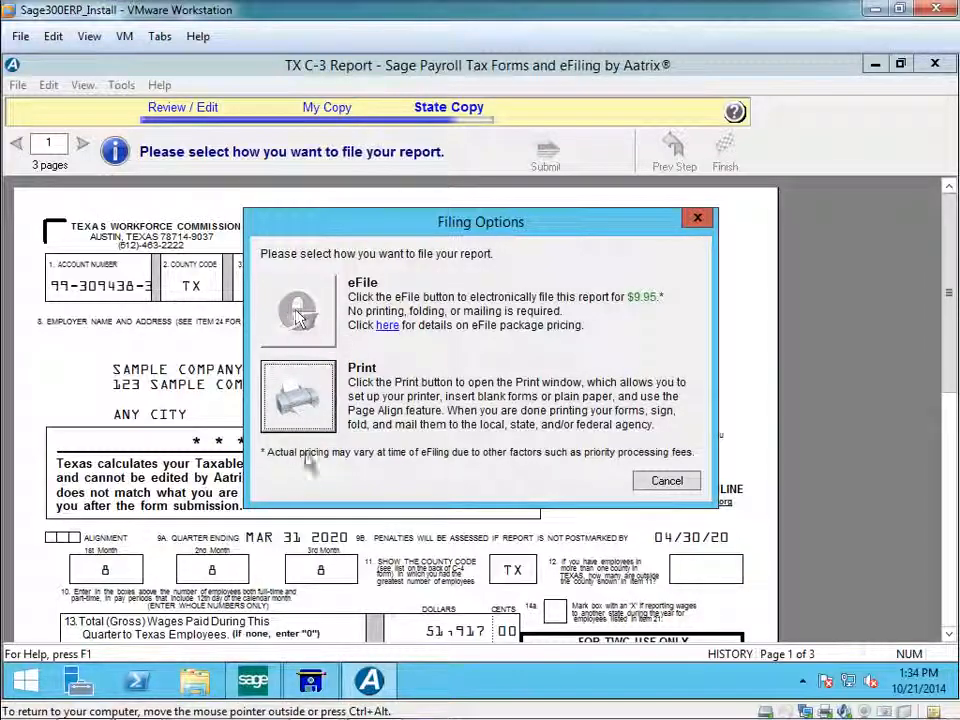
{"action": "left_click", "coordinate": [302, 404]}
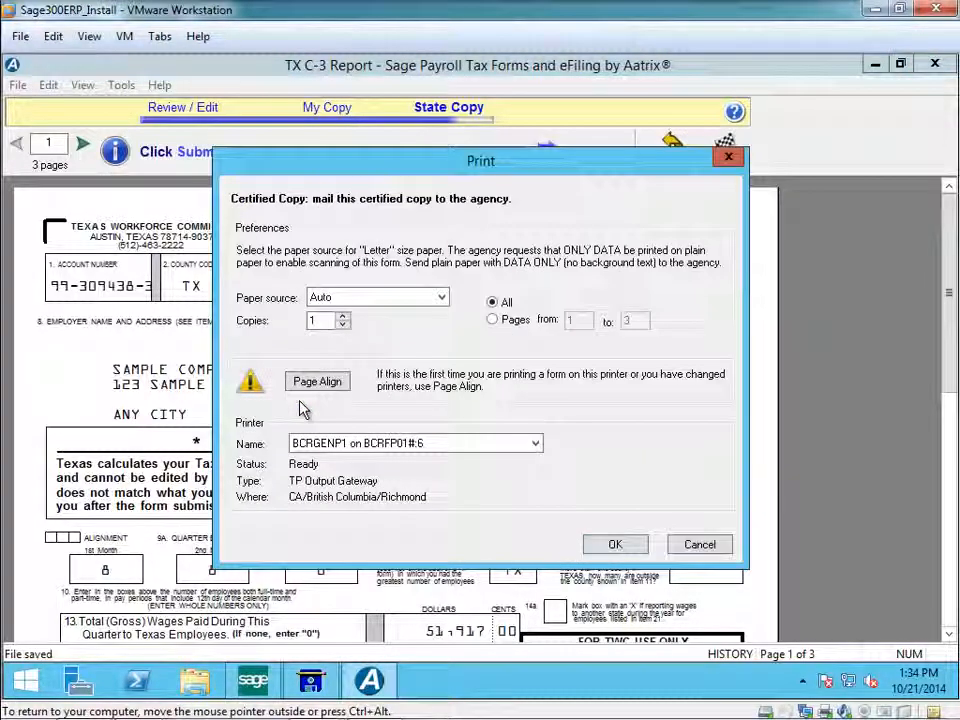
{"action": "left_click", "coordinate": [614, 546]}
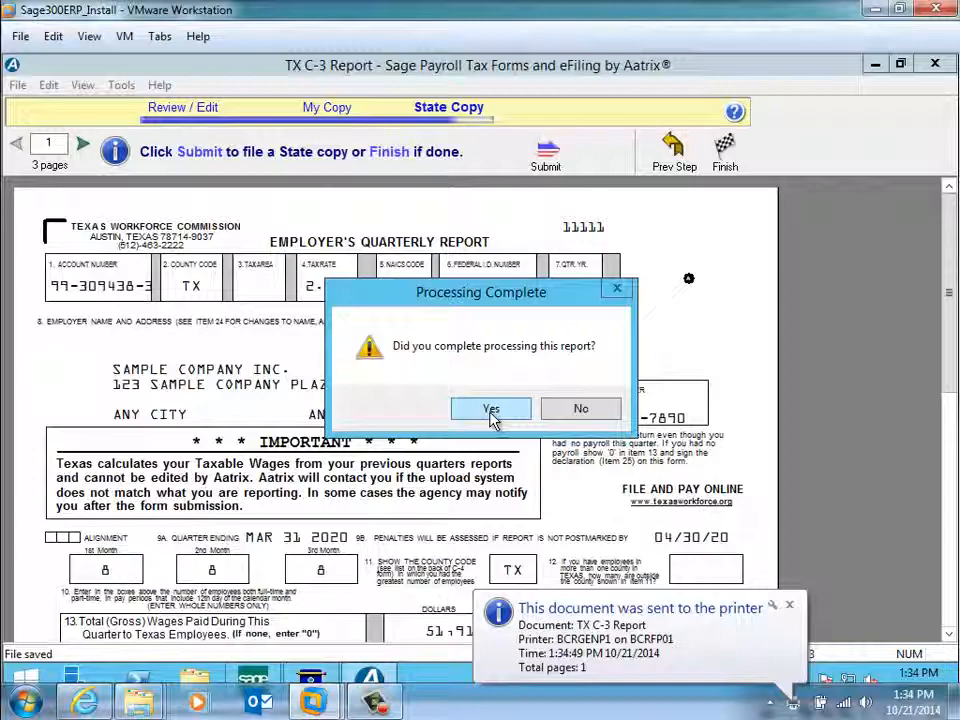
{"action": "left_click", "coordinate": [491, 412]}
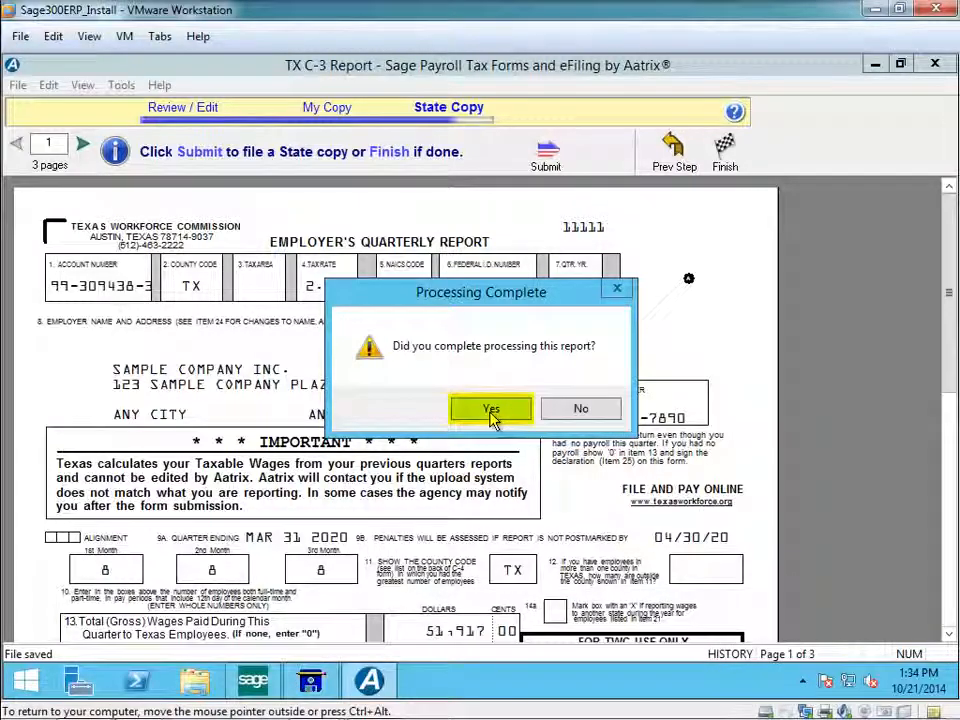